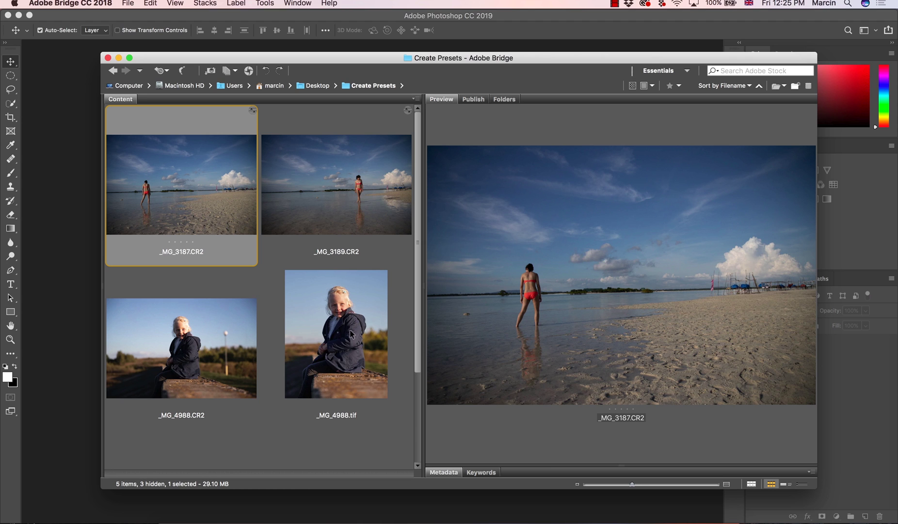
Step: Open _MG_3187.CR2 in Camera Raw and set Contrast to +23 and Shadows to +24
double_click(187, 211)
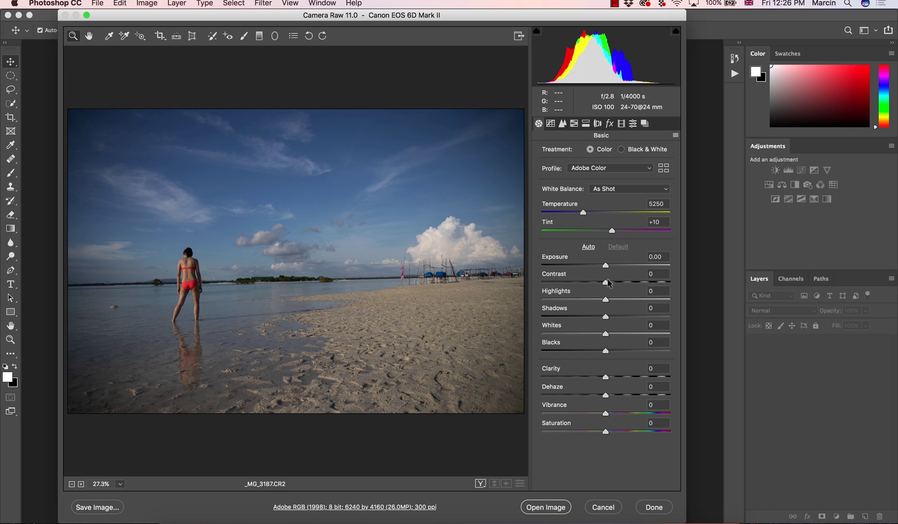
left_click_drag(609, 284, 624, 284)
left_click(620, 316)
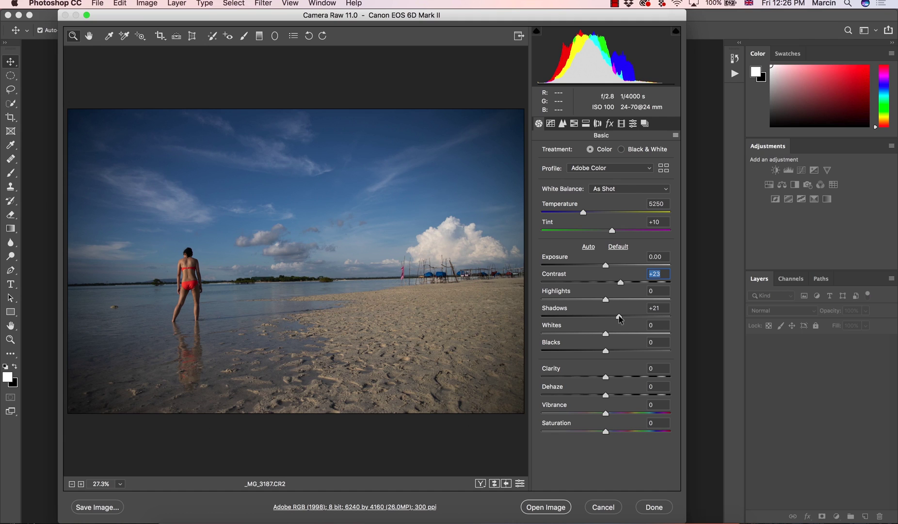
left_click(619, 316)
left_click_drag(619, 316, 621, 316)
Step: Shape a custom point curve: lift the black point, lower the white point, add shadow and highlight points
left_click(551, 124)
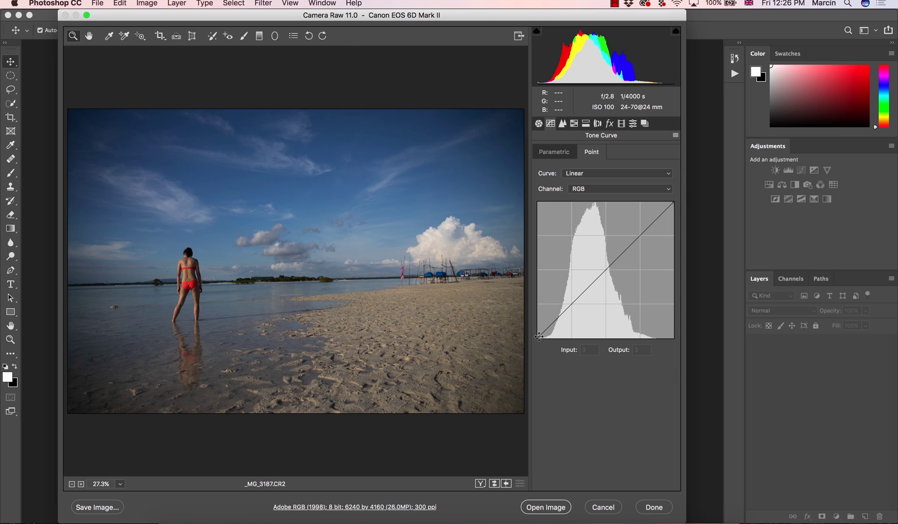
left_click_drag(539, 336, 538, 332)
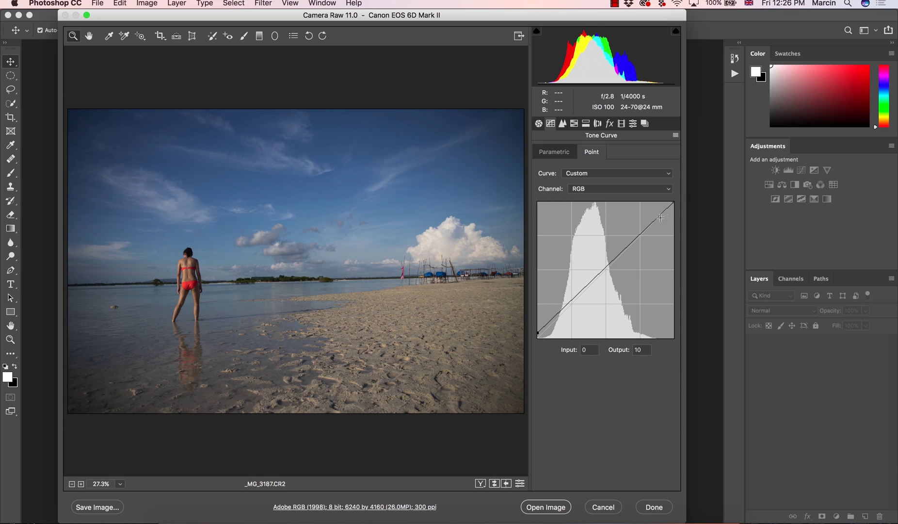
left_click_drag(674, 202, 674, 208)
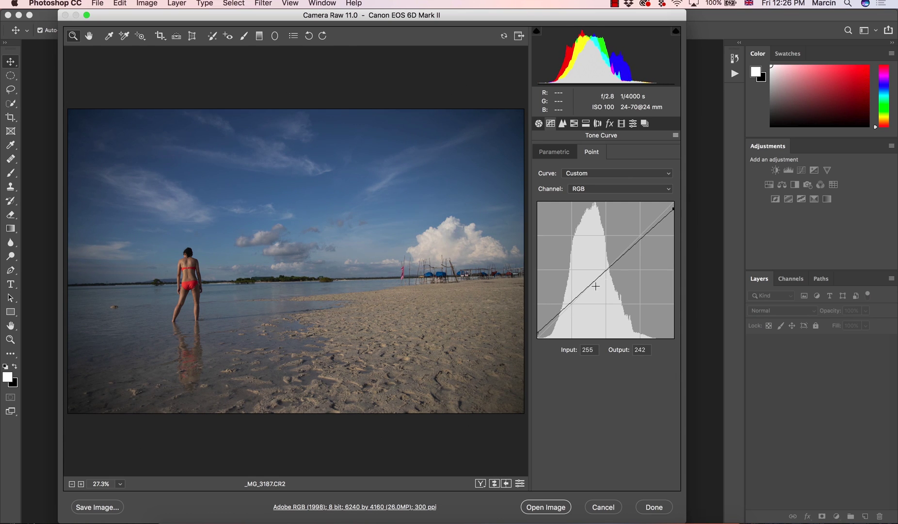
left_click_drag(571, 304, 570, 303)
left_click_drag(640, 234, 636, 236)
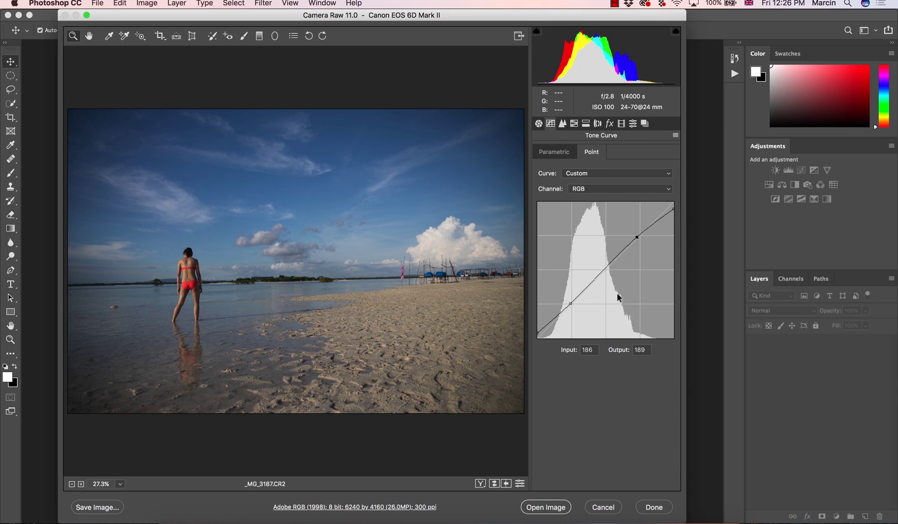
left_click(539, 123)
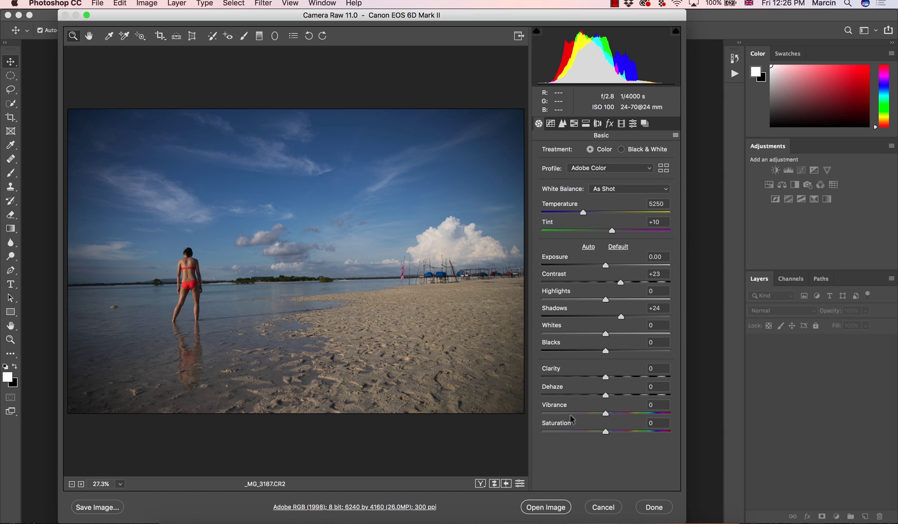
Step: Darken the blues to Luminance -25 and desaturate them to Saturation -20 in HSL
left_click(574, 124)
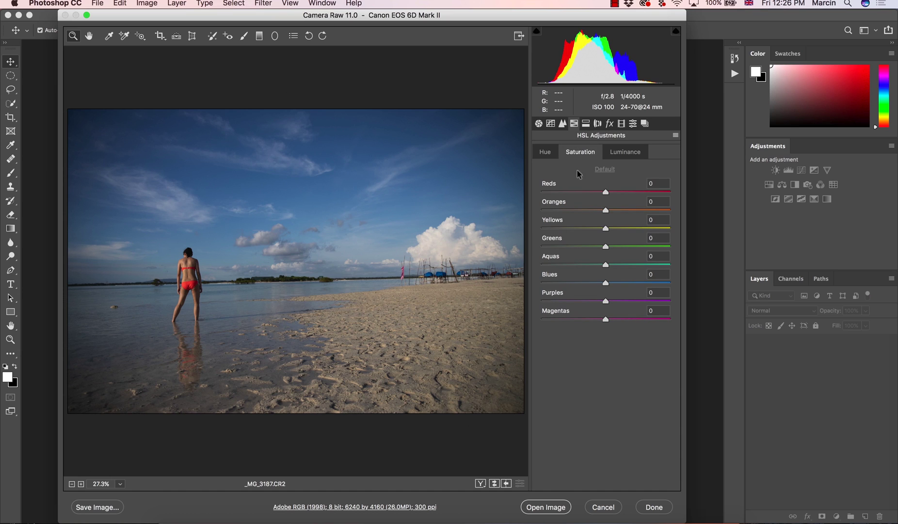
left_click(618, 153)
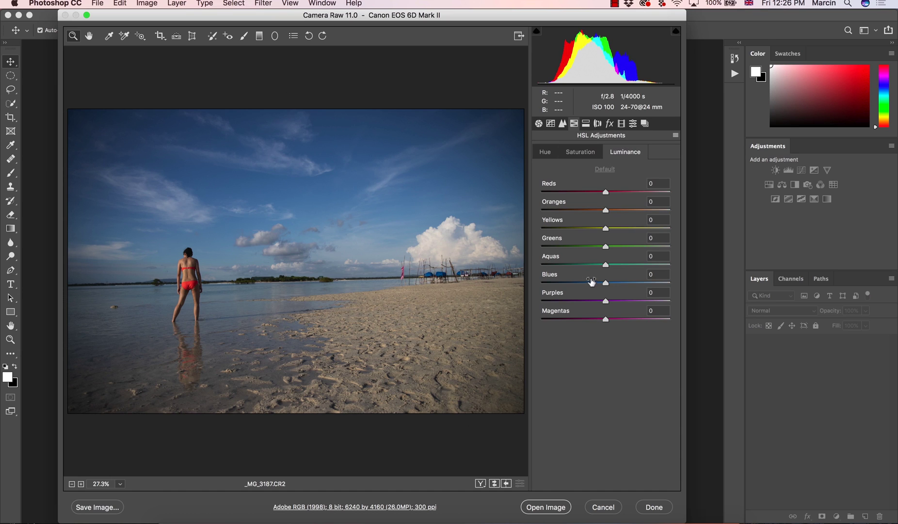
left_click_drag(593, 282, 589, 282)
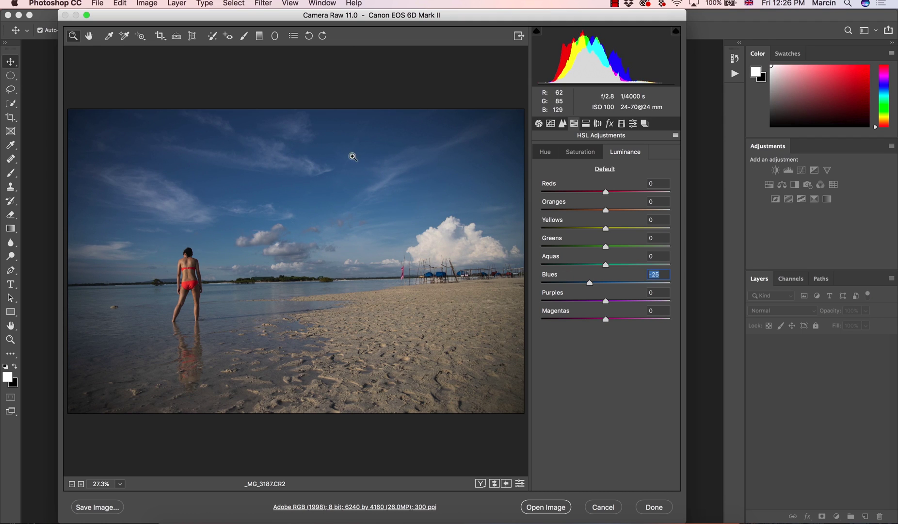
left_click(578, 153)
left_click_drag(605, 283, 596, 285)
left_click(546, 153)
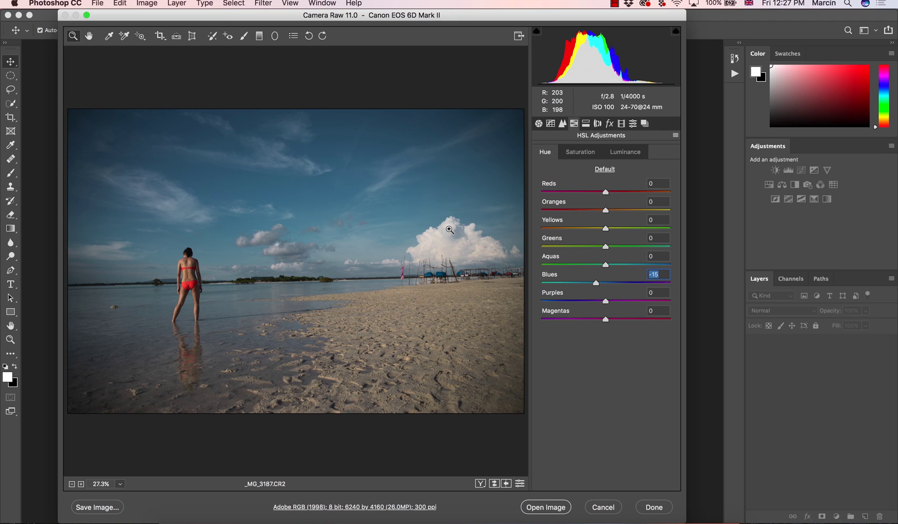
Step: Lower Yellows saturation to -21 and raise Yellows luminance to +18
left_click(581, 152)
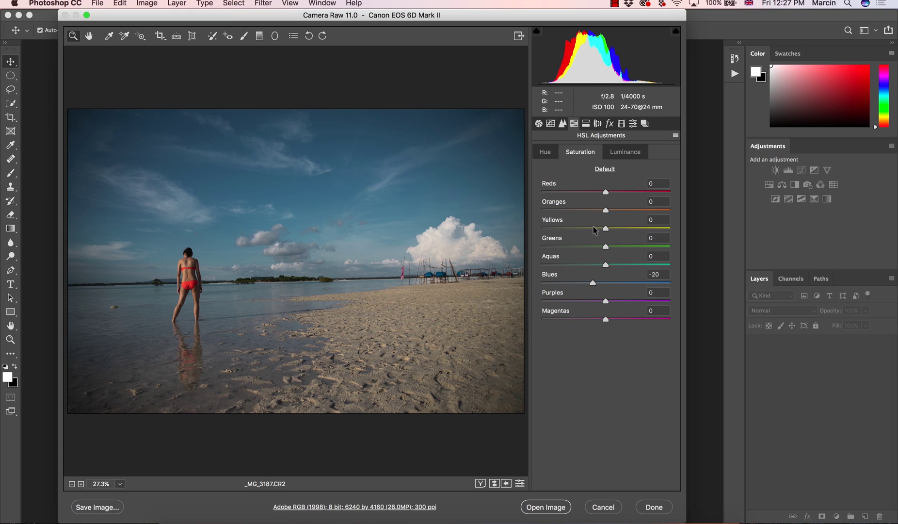
left_click_drag(598, 228, 593, 228)
left_click(622, 153)
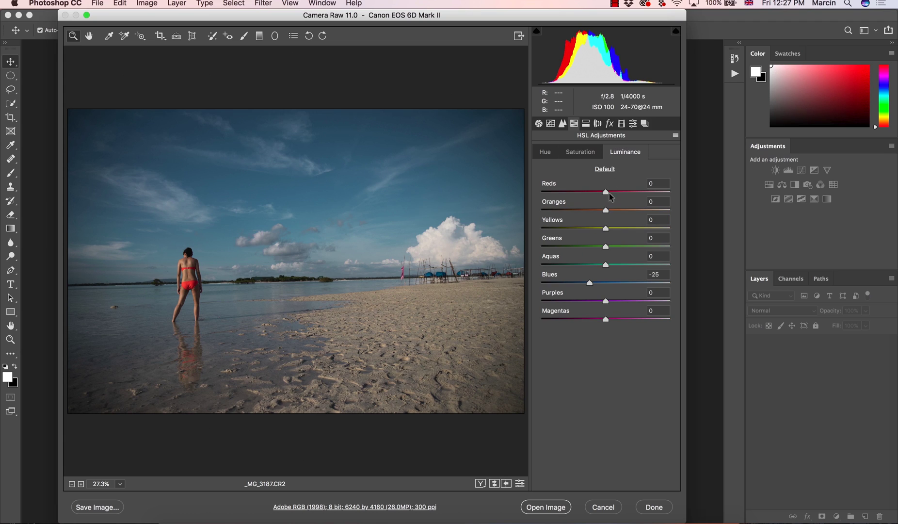
left_click(618, 227)
left_click_drag(619, 228, 618, 228)
Step: Save all current settings as 1.xmp in TEST PRESETS, replacing the existing file
left_click(538, 124)
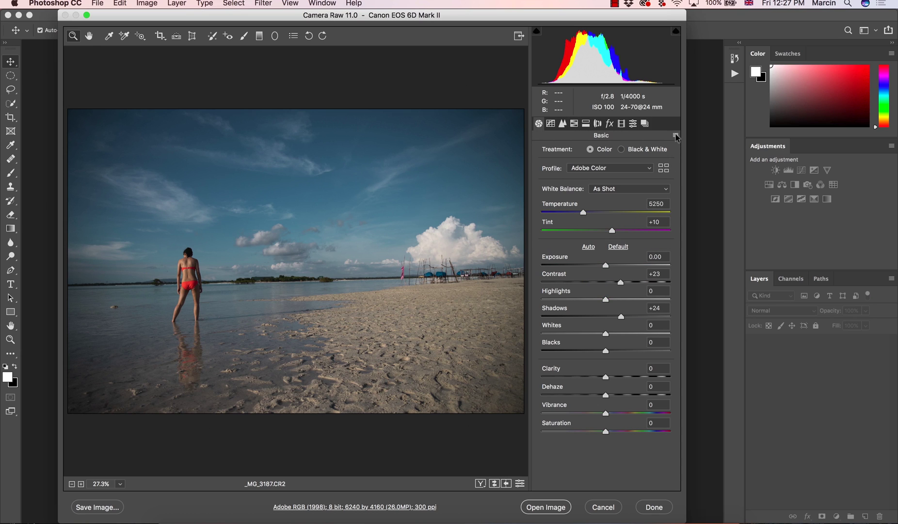
left_click(675, 135)
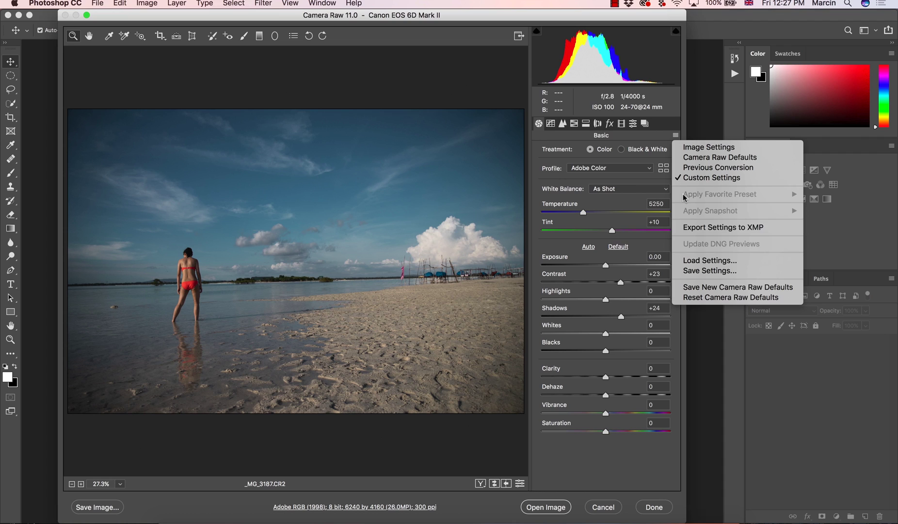
left_click(699, 271)
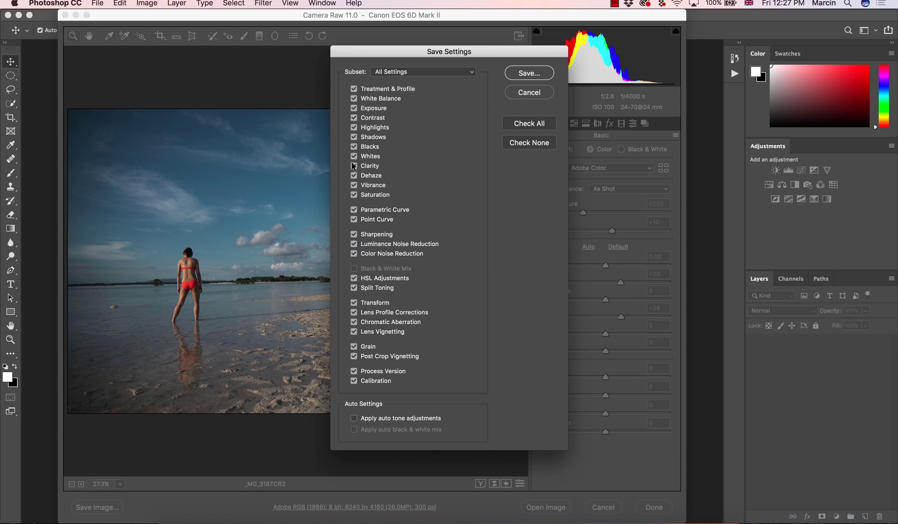
left_click(355, 167)
left_click(354, 167)
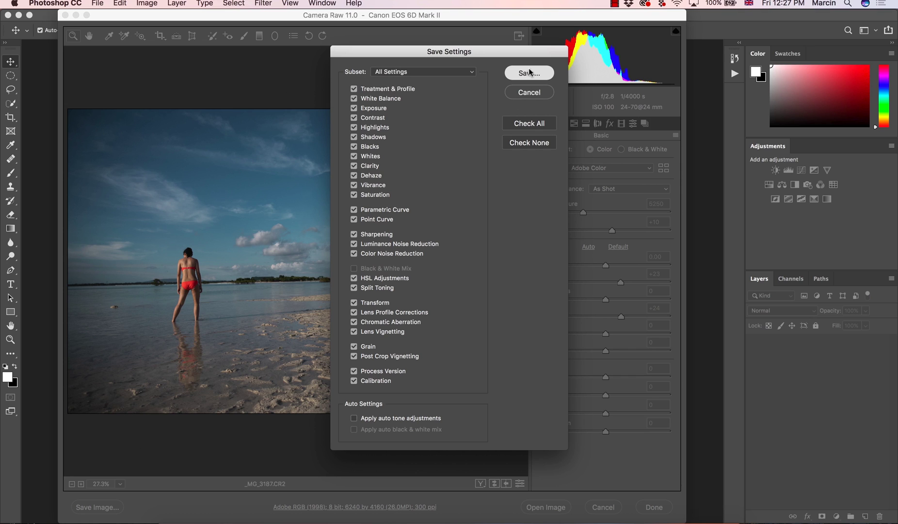
left_click(529, 72)
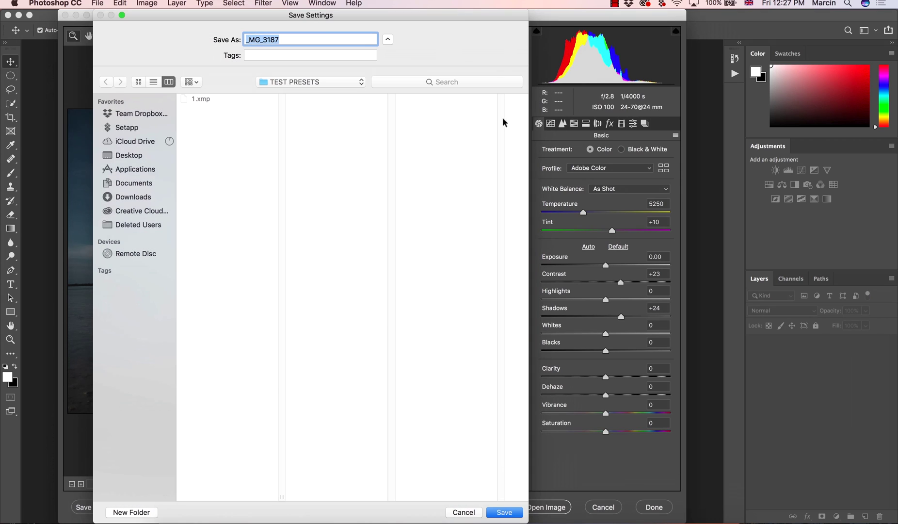
left_click(197, 100)
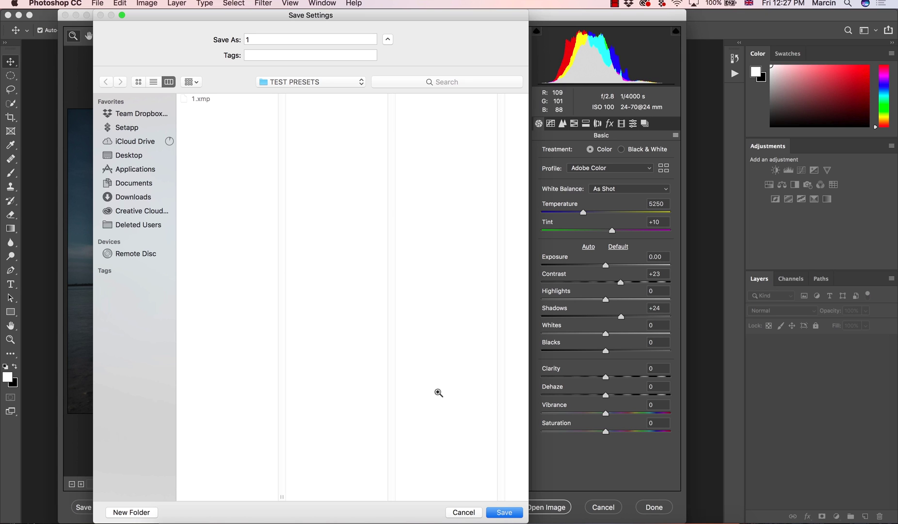
left_click(504, 512)
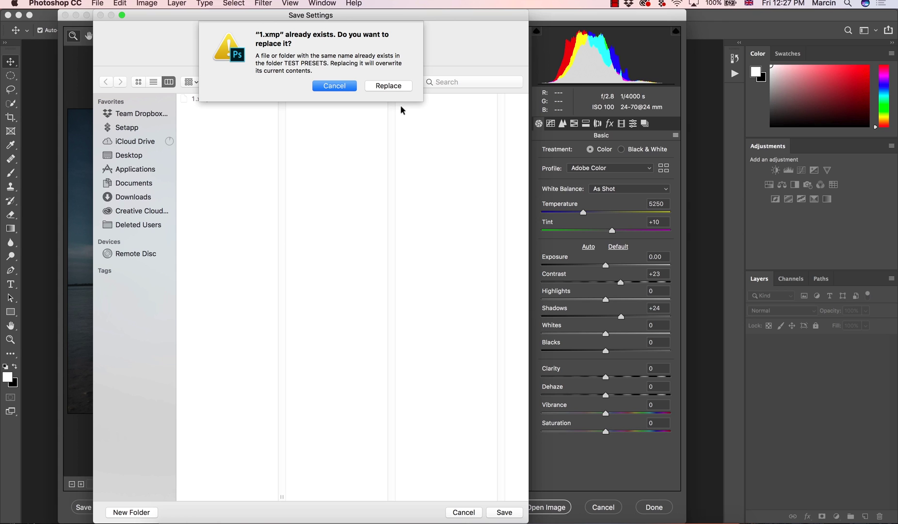
left_click(395, 86)
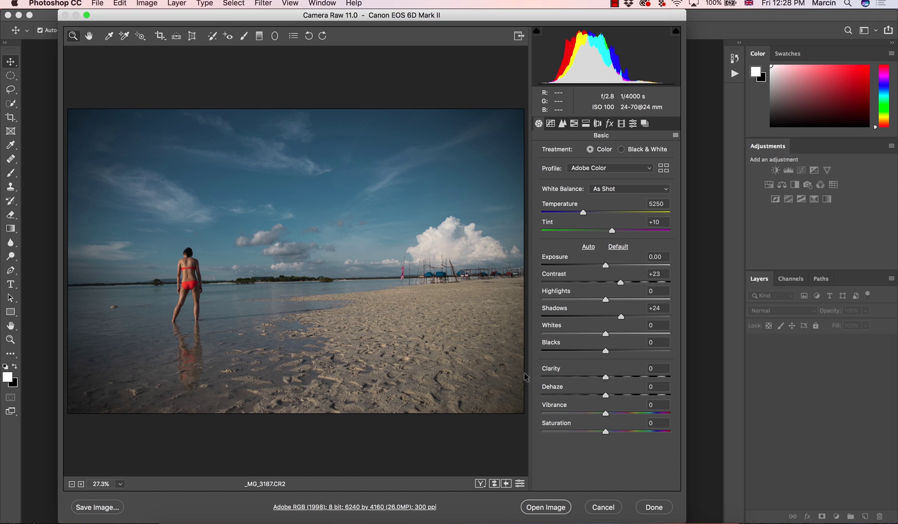
Step: Close Camera Raw and open the second beach photo _MG_3189.CR2 from Bridge in Camera Raw
left_click(652, 507)
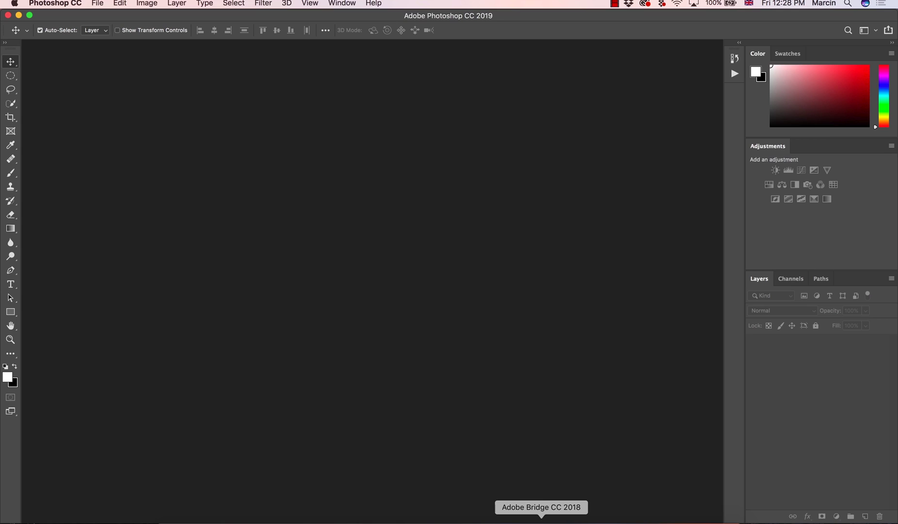
left_click(539, 521)
left_click(355, 210)
double_click(354, 210)
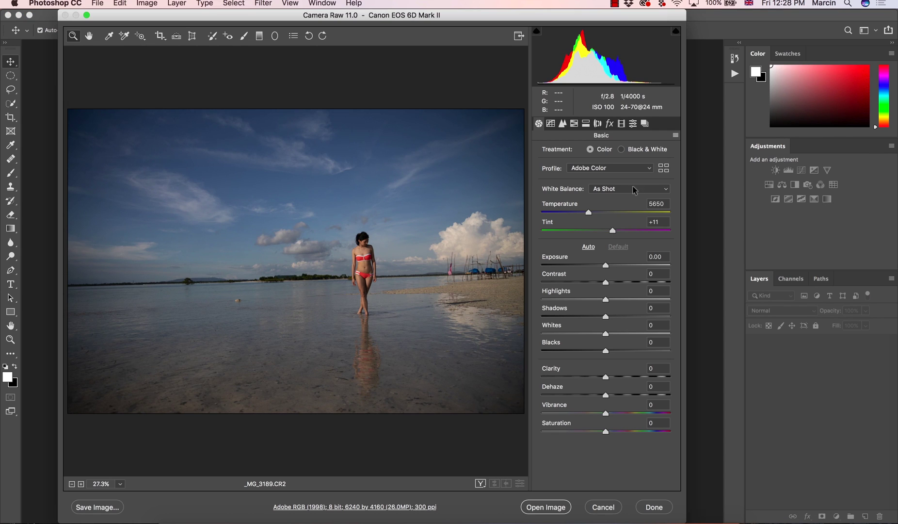
Step: Load the 1.xmp settings onto _MG_3189.CR2, compare before and after, then close Camera Raw
left_click(676, 136)
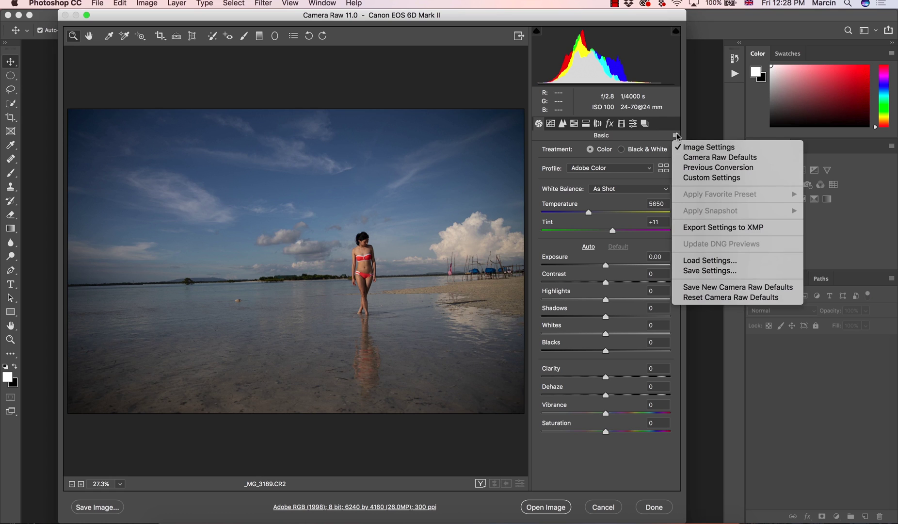
left_click(707, 262)
left_click(220, 85)
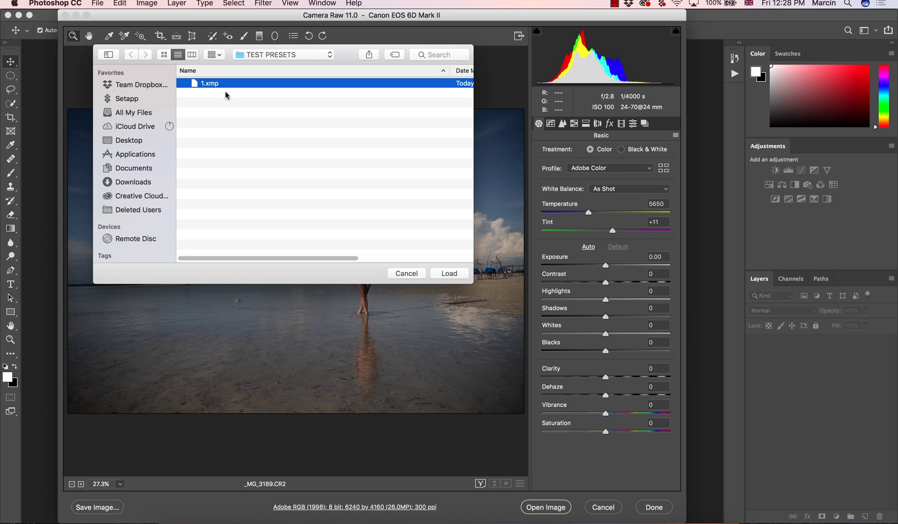
left_click(449, 273)
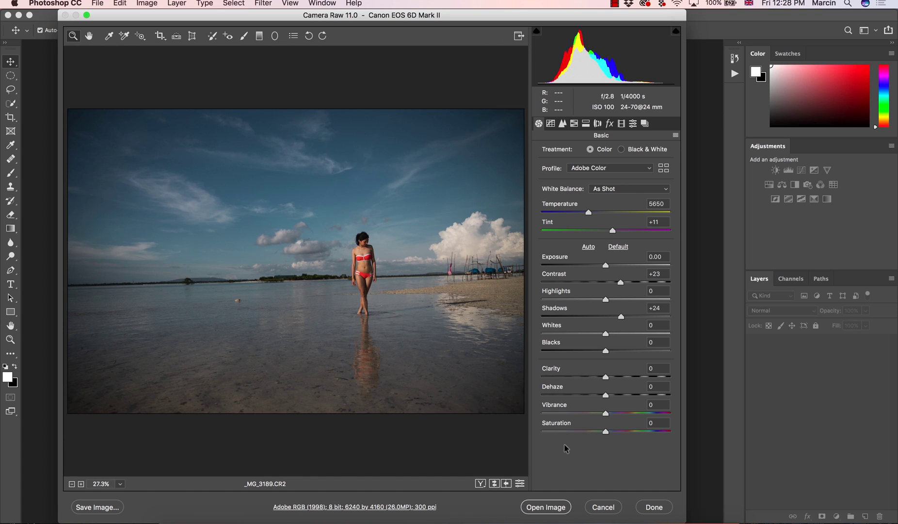
key("p")
key("p")
key("p")
key("p")
left_click(651, 506)
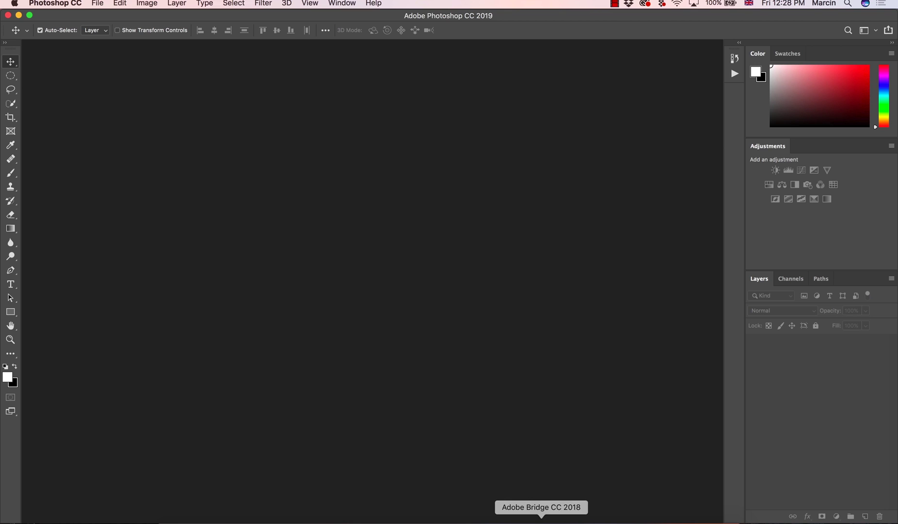
Step: Open the _MG_4988.tif portrait from Bridge in Photoshop
left_click(527, 515)
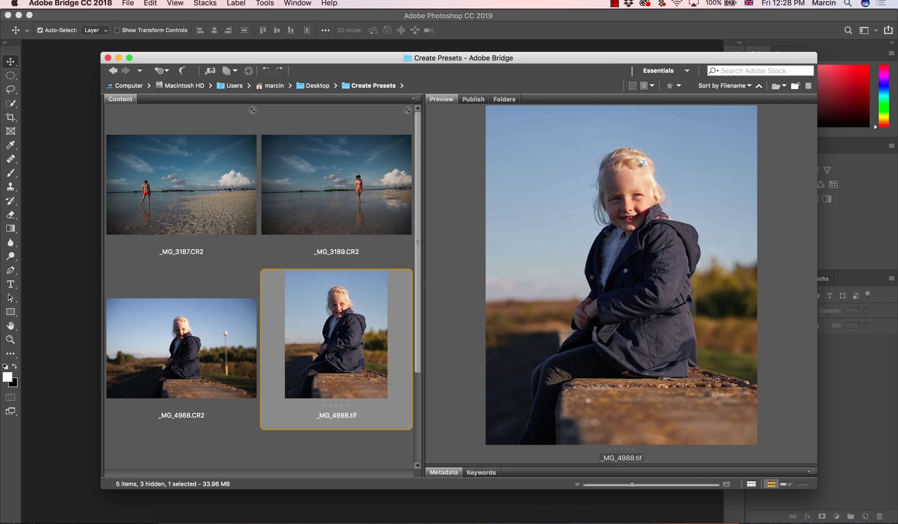
double_click(340, 348)
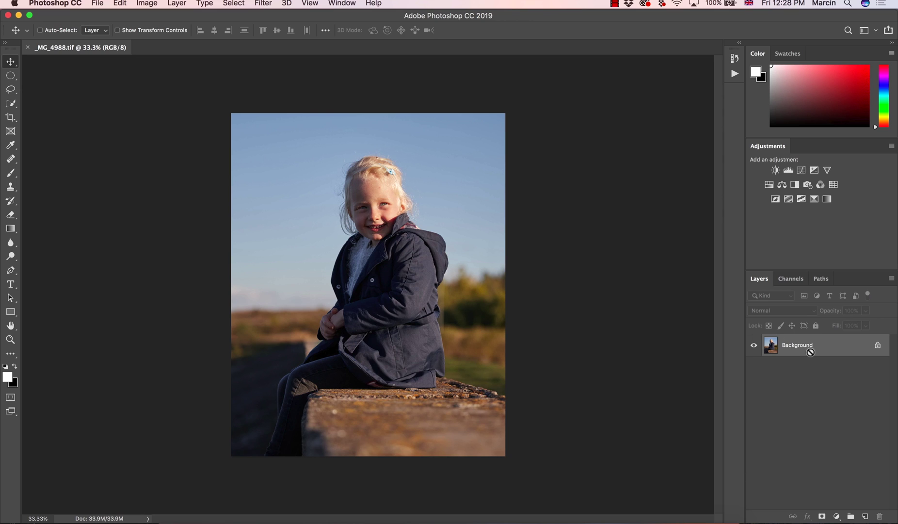
Step: Duplicate the Background layer, rename the copy CR, and convert it to a smart object
key("super+j")
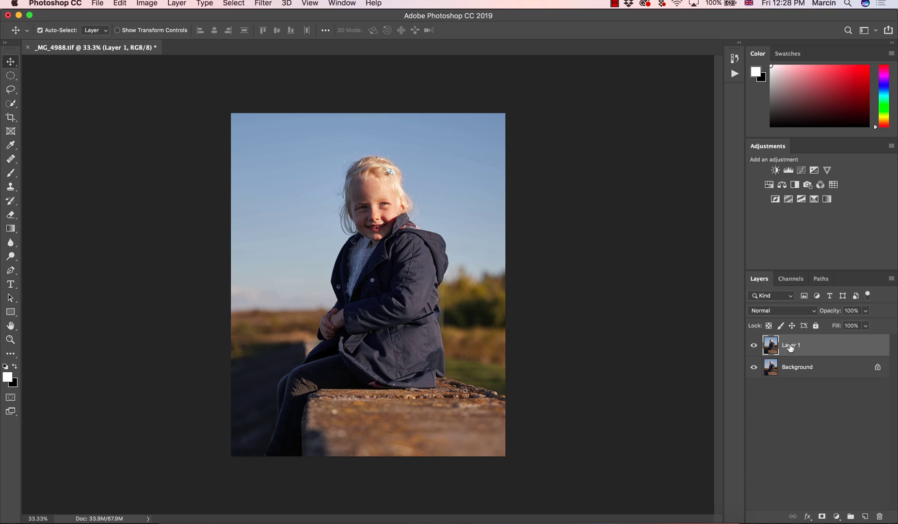
double_click(796, 344)
type("CR")
key("Return")
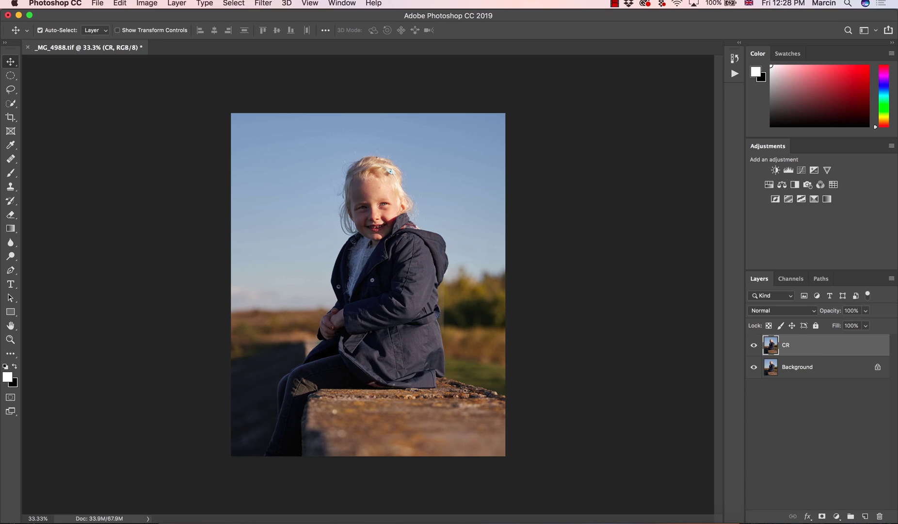
right_click(794, 350)
left_click(698, 202)
Step: Apply Camera Raw Filter to CR with Contrast +22, Shadows +17 and Vibrance +14
left_click(263, 3)
left_click(291, 68)
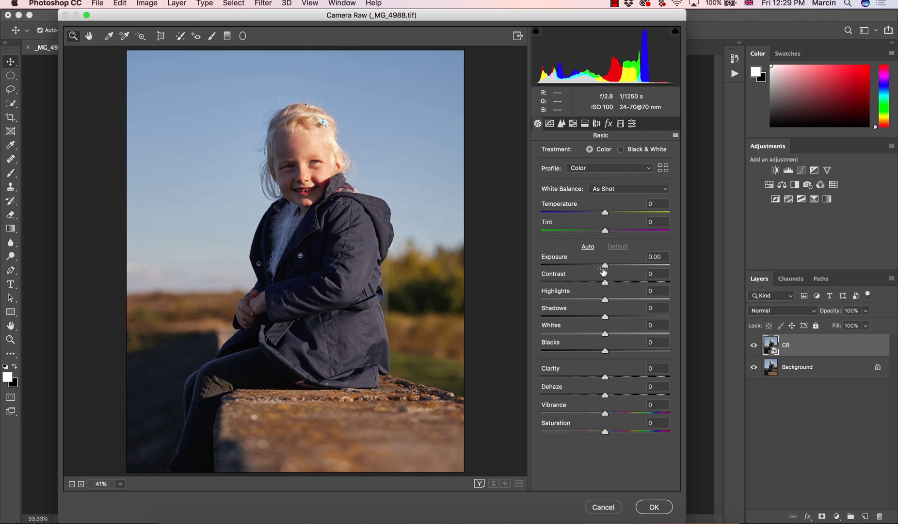
left_click_drag(604, 281, 619, 283)
left_click_drag(605, 316, 591, 300)
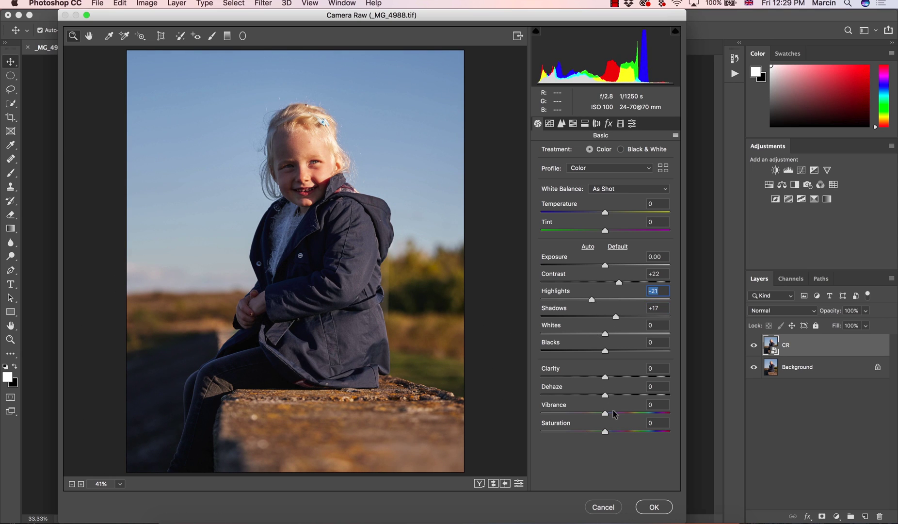
left_click_drag(614, 414, 613, 415)
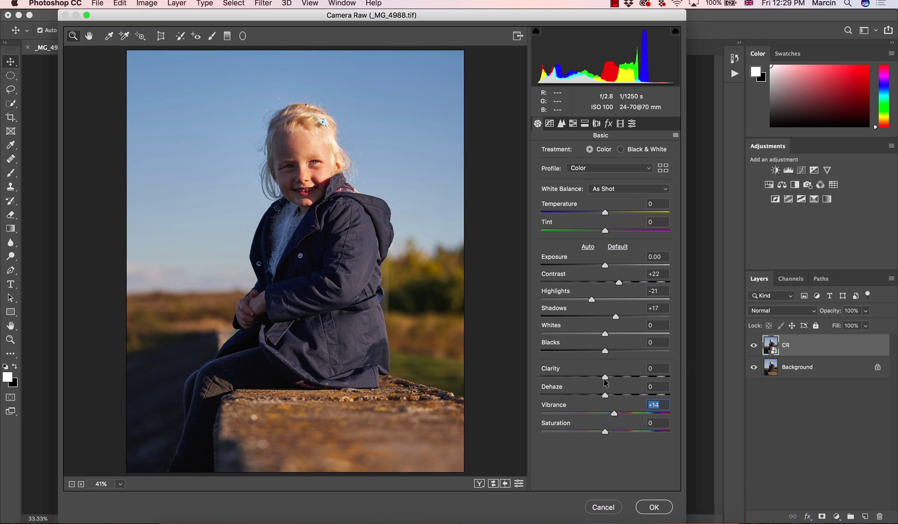
left_click_drag(606, 377, 613, 381)
Step: Set the blues to Luminance -10, Saturation -17 and Hue around -24
left_click(573, 123)
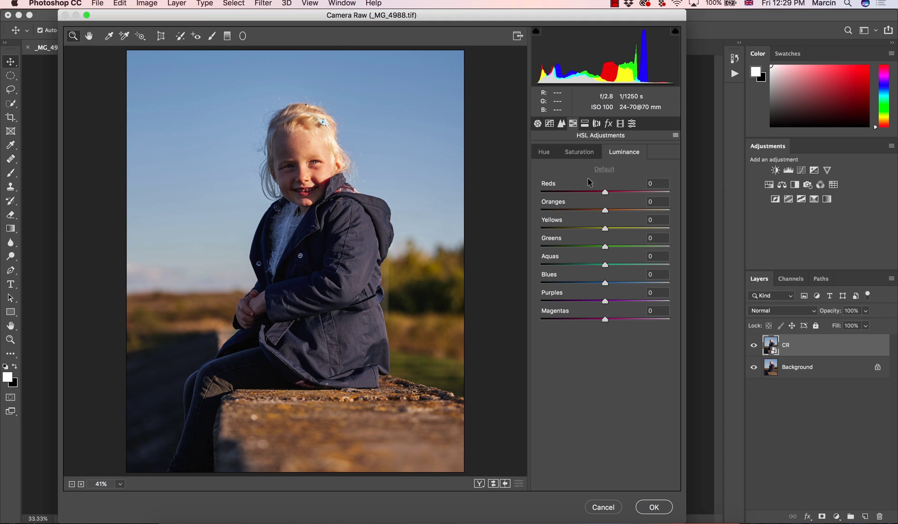
left_click_drag(604, 283, 596, 283)
left_click(580, 152)
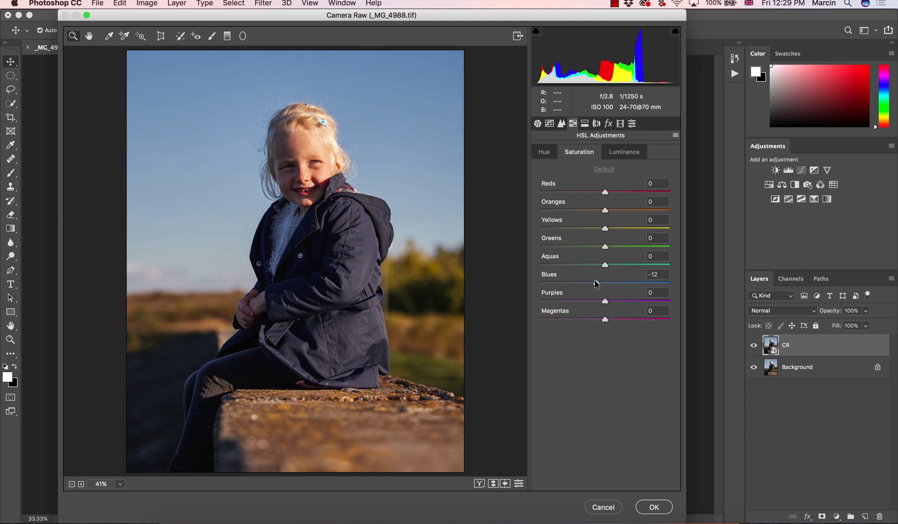
left_click(624, 152)
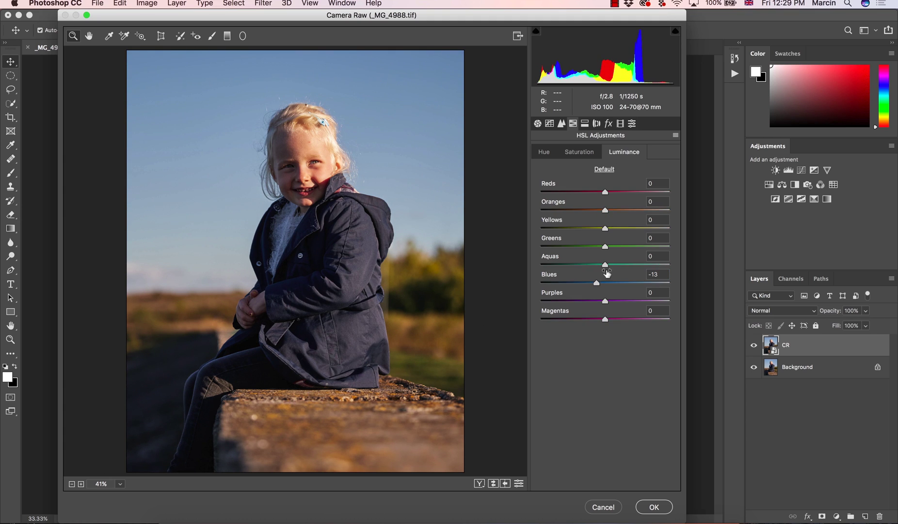
left_click_drag(594, 283, 596, 281)
left_click(542, 154)
left_click(596, 282)
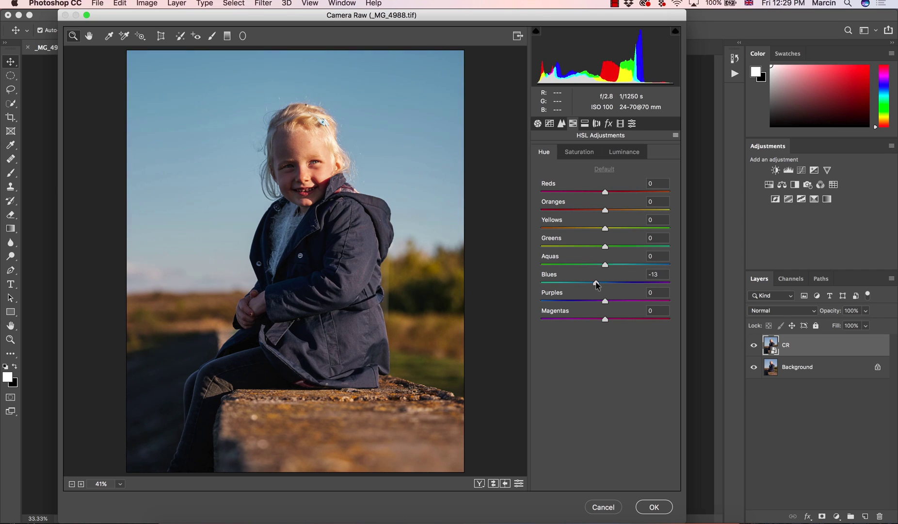
left_click_drag(596, 282, 589, 282)
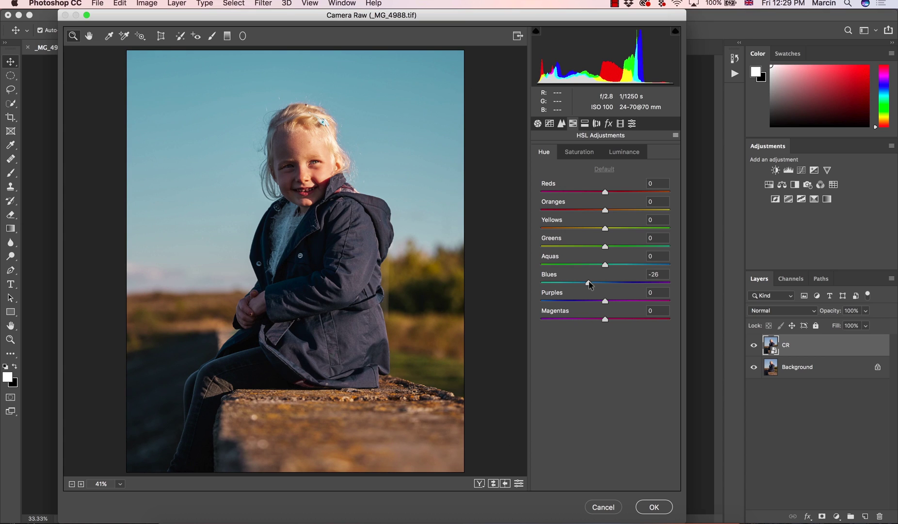
Step: Raise Oranges saturation, then set Yellows hue to -28 and Oranges hue to -5
left_click(579, 152)
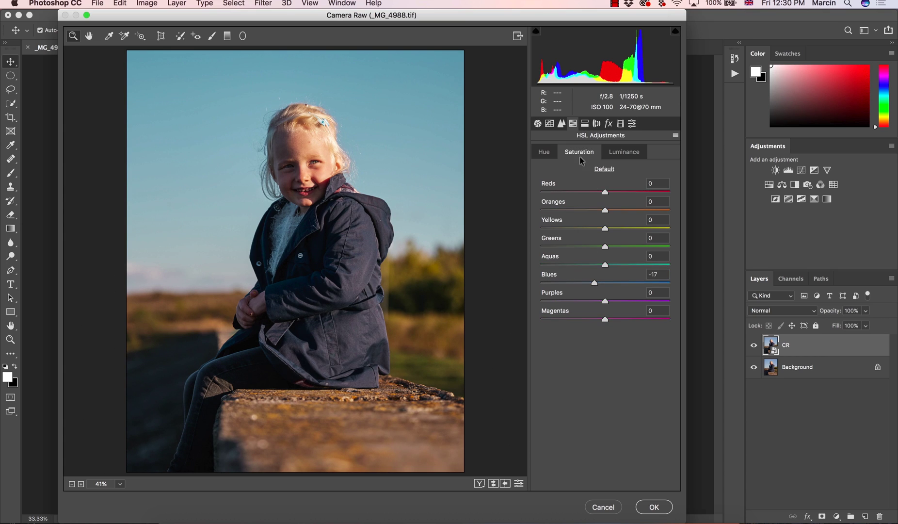
mouse_move(605, 210)
left_mouse_down()
mouse_move(622, 209)
mouse_move(610, 209)
mouse_move(612, 231)
mouse_move(609, 210)
left_mouse_up()
left_click(544, 151)
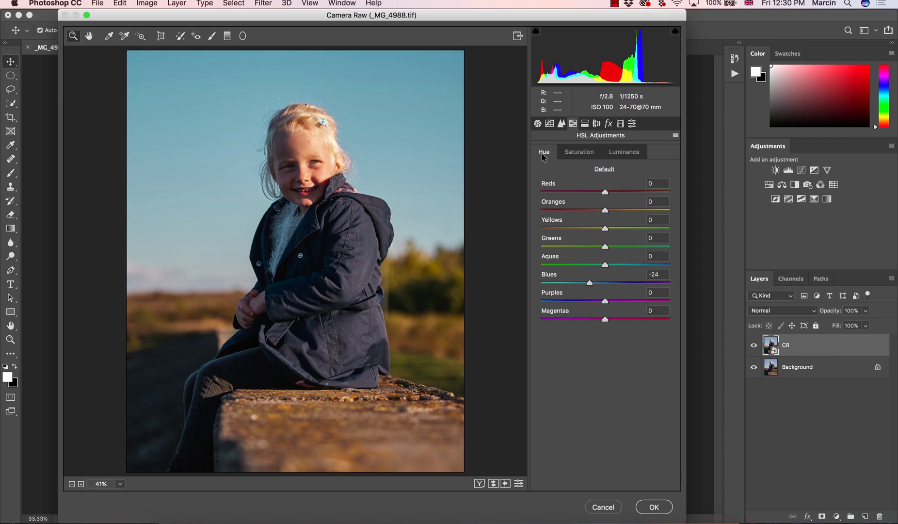
left_click_drag(605, 228, 587, 227)
left_click_drag(605, 209, 601, 211)
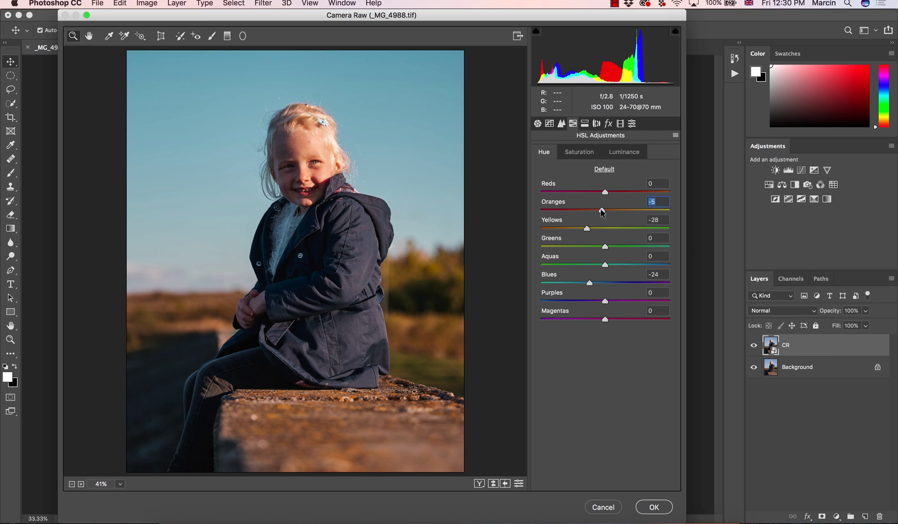
Step: Add a custom point tone curve with a raised black point and shadow and upper anchor points
left_click(551, 123)
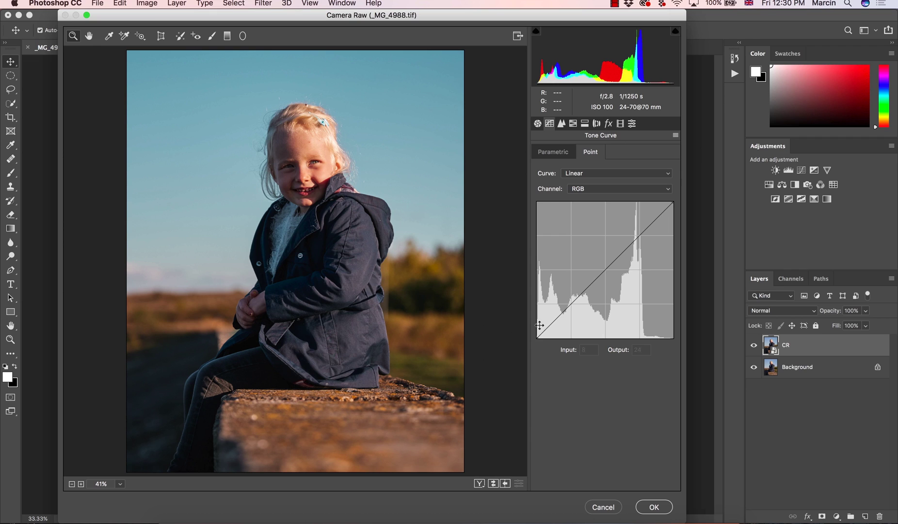
left_click_drag(537, 337, 537, 335)
left_click_drag(569, 302, 571, 306)
left_click(640, 236)
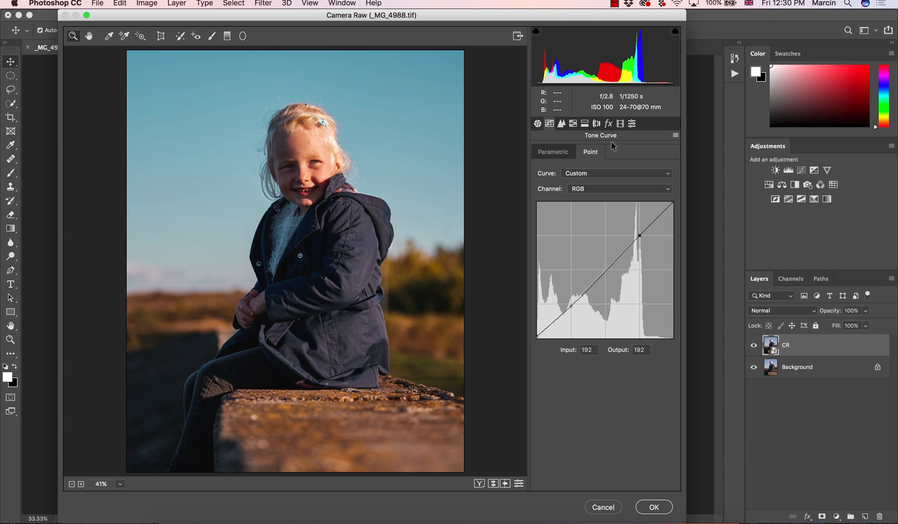
Step: Brighten Yellows luminance to +15 and Oranges luminance to +10
left_click(573, 124)
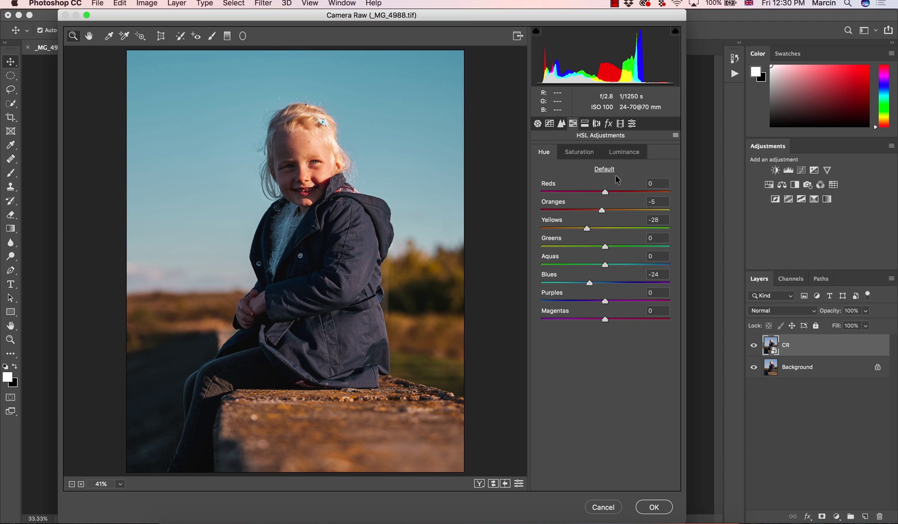
left_click(621, 153)
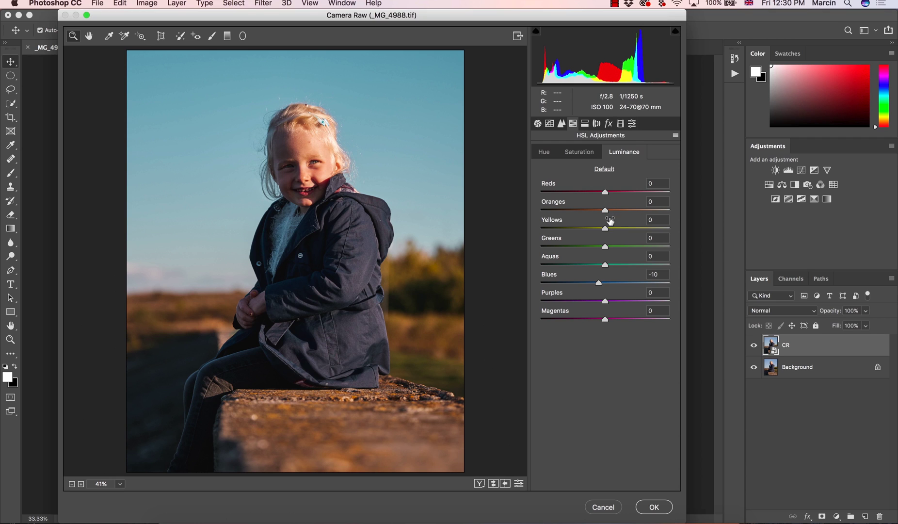
mouse_move(608, 226)
left_mouse_down()
mouse_move(617, 226)
mouse_move(615, 213)
left_mouse_up()
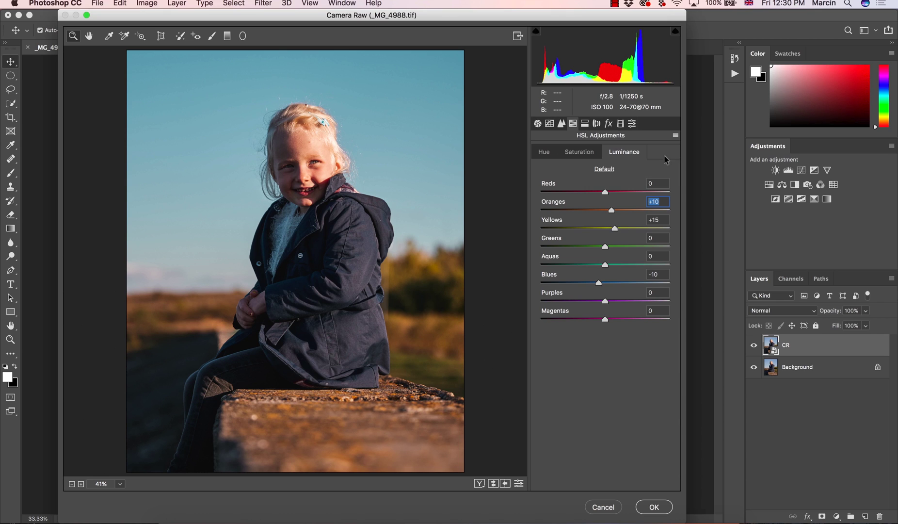
left_click(676, 137)
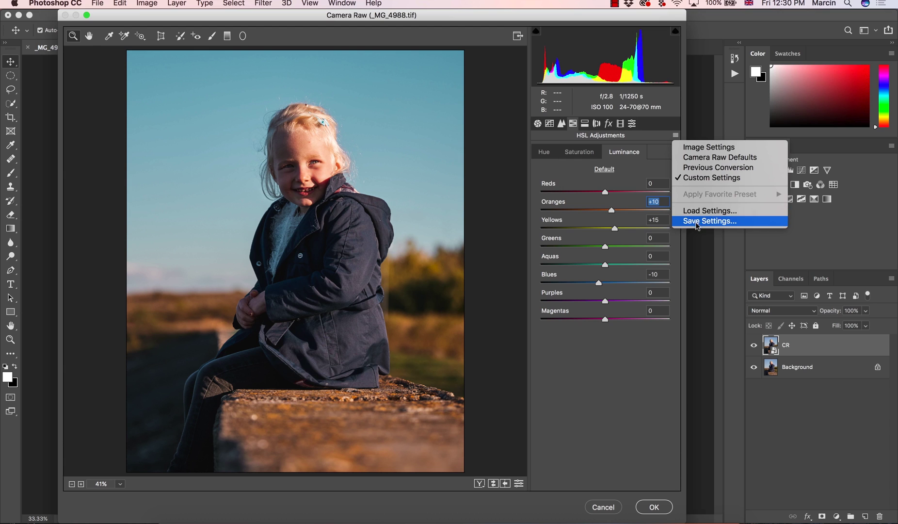
Step: Save all settings as preset '2' in TEST PRESETS, then confirm to add Camera Raw Filter to CR
left_click(695, 236)
left_click(531, 74)
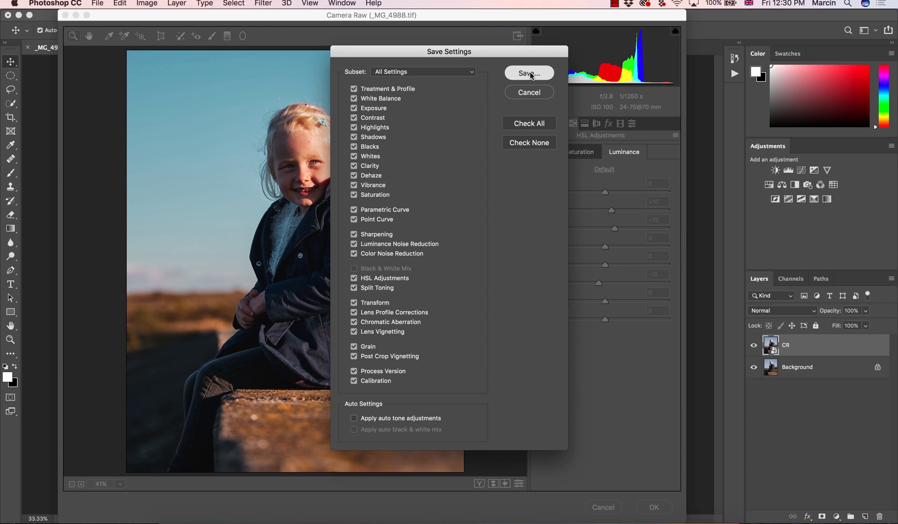
type("2")
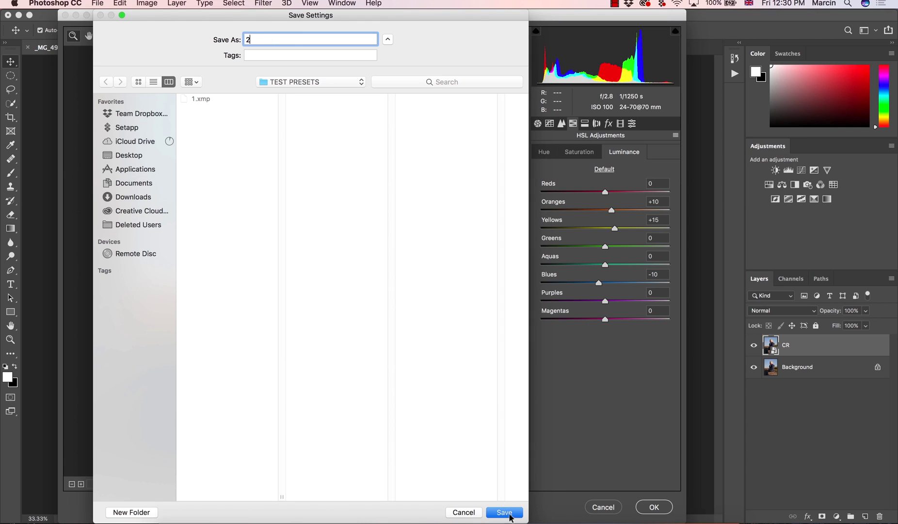
left_click(515, 516)
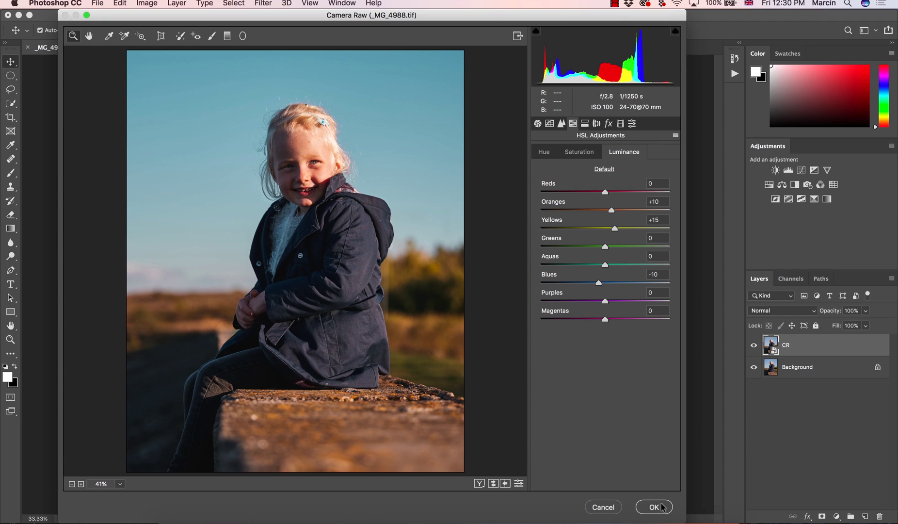
left_click(660, 507)
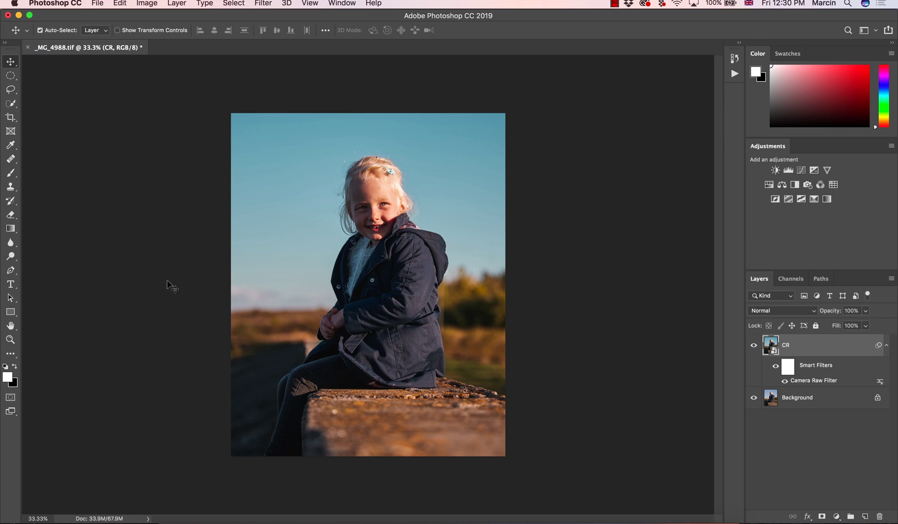
Step: Browse Desktop > Create Presets > TEST PRESETS in Finder to confirm 1.xmp and 2.xmp are there
left_click(173, 517)
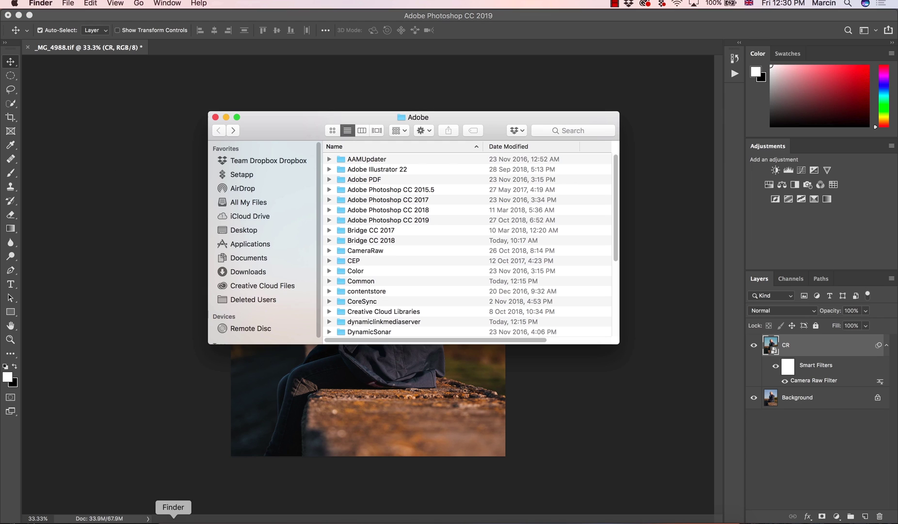
left_click(261, 230)
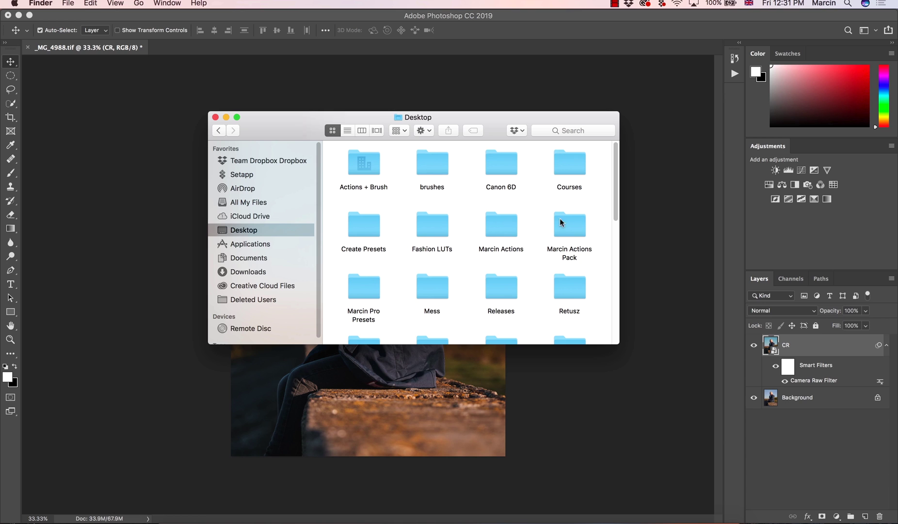
mouse_move(616, 207)
left_mouse_down()
mouse_move(615, 237)
mouse_move(614, 201)
left_mouse_up()
double_click(363, 220)
double_click(366, 237)
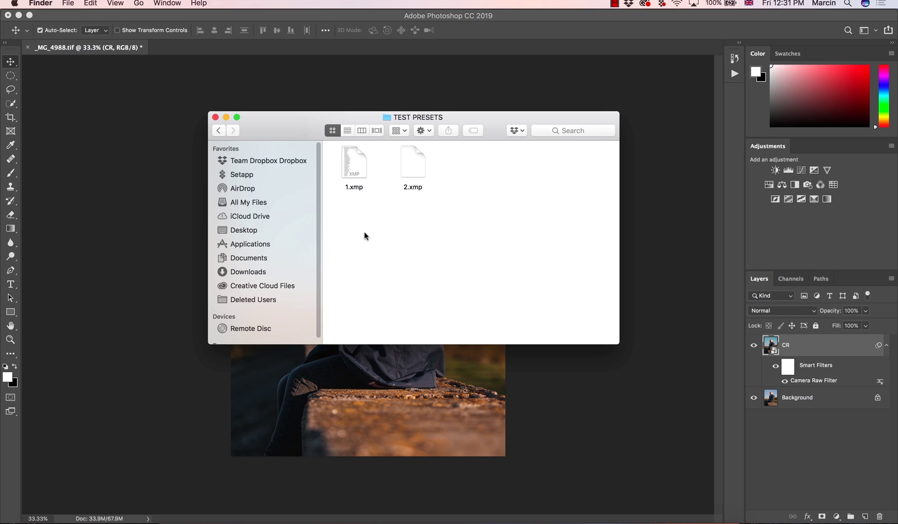
Step: Copy the TEST PRESETS folder from the Create Presets folder
left_click(219, 131)
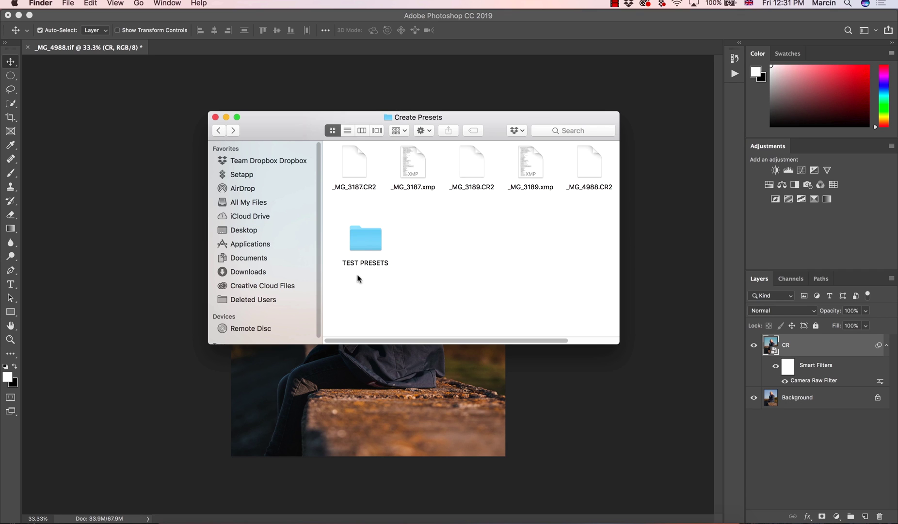
right_click(366, 240)
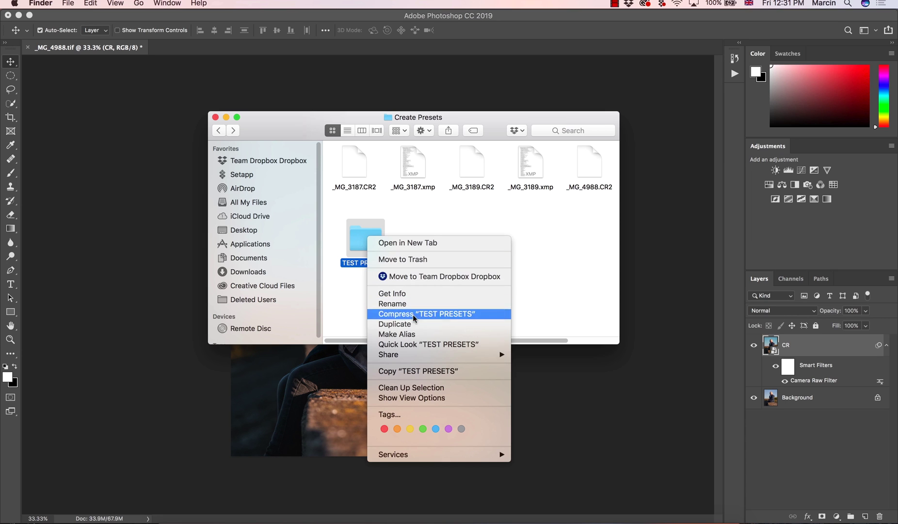
left_click(407, 371)
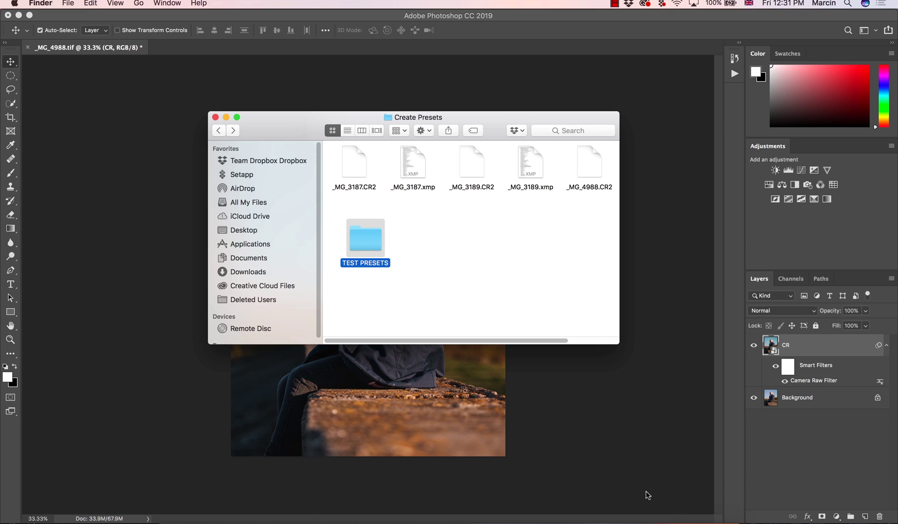
Step: Switch to Lightroom Classic and reopen its Preferences on the Presets tab
left_click(683, 518)
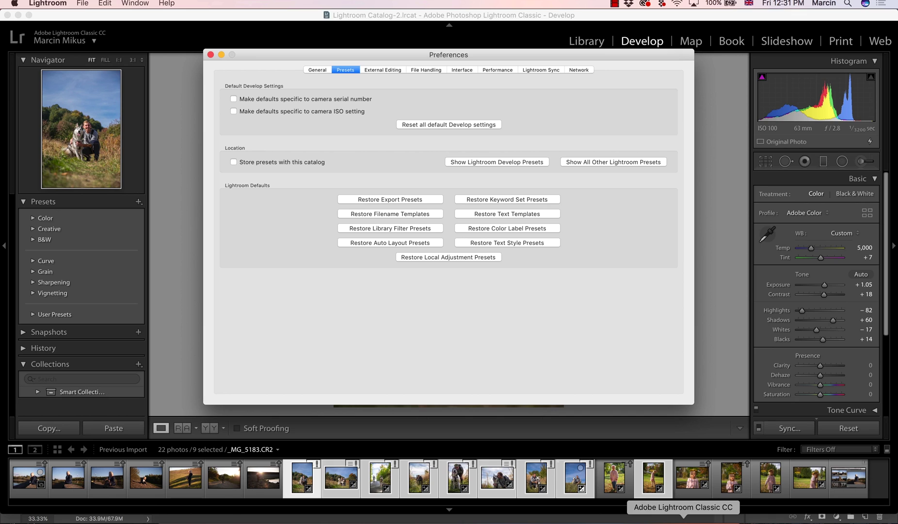
left_click(210, 55)
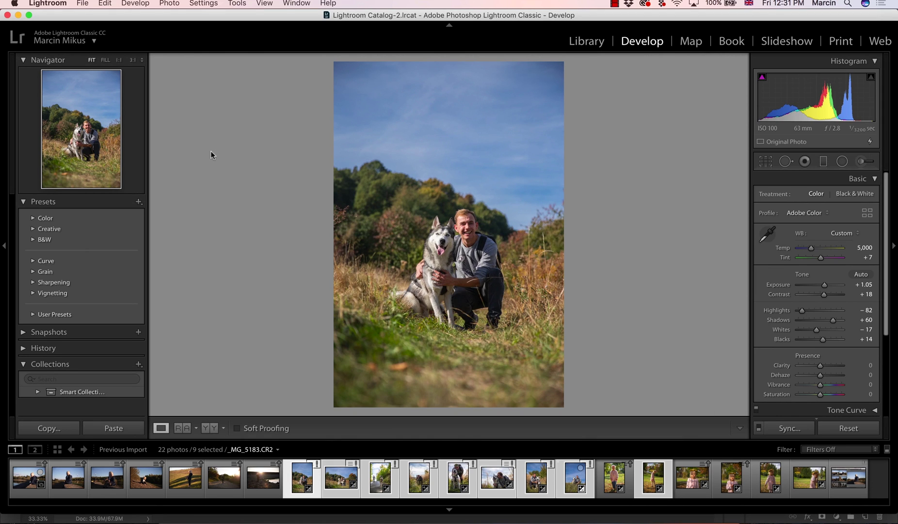
left_click(47, 4)
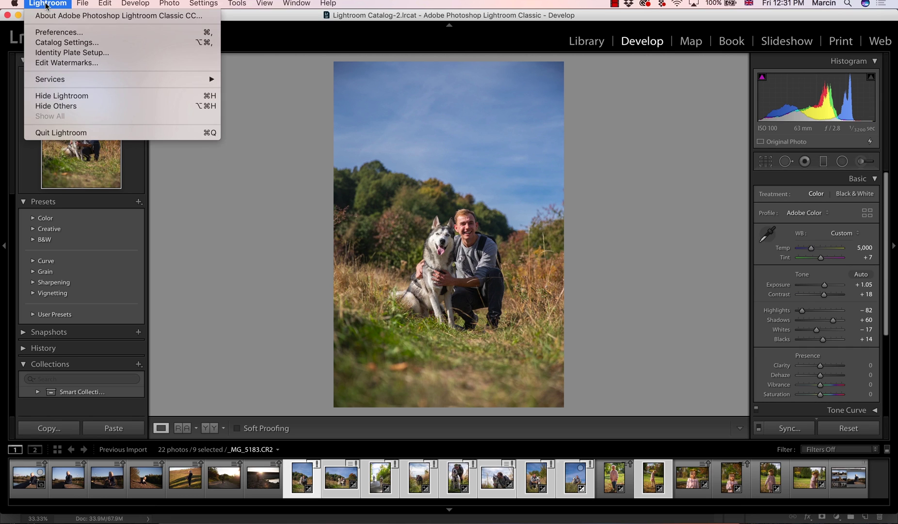
left_click(66, 33)
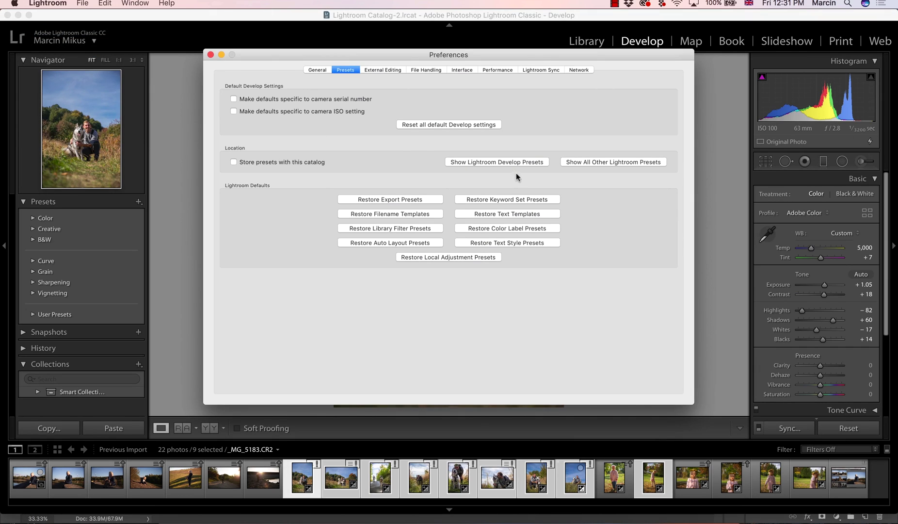
Step: Reveal Lightroom's presets location and paste TEST PRESETS into CameraRaw > Settings
left_click(590, 164)
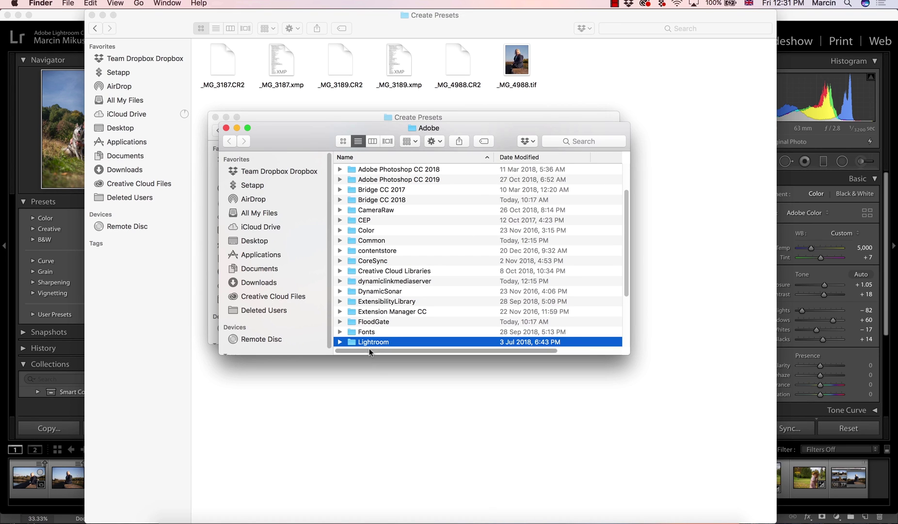
double_click(379, 211)
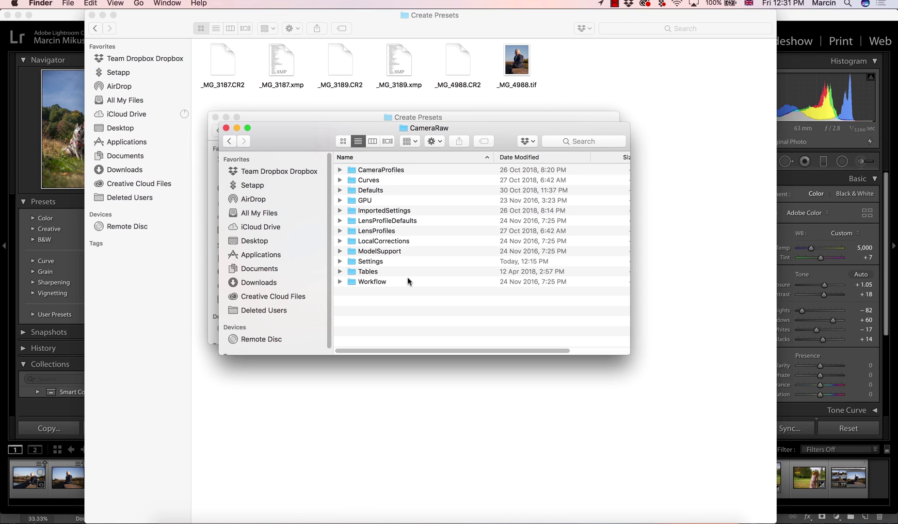
double_click(372, 261)
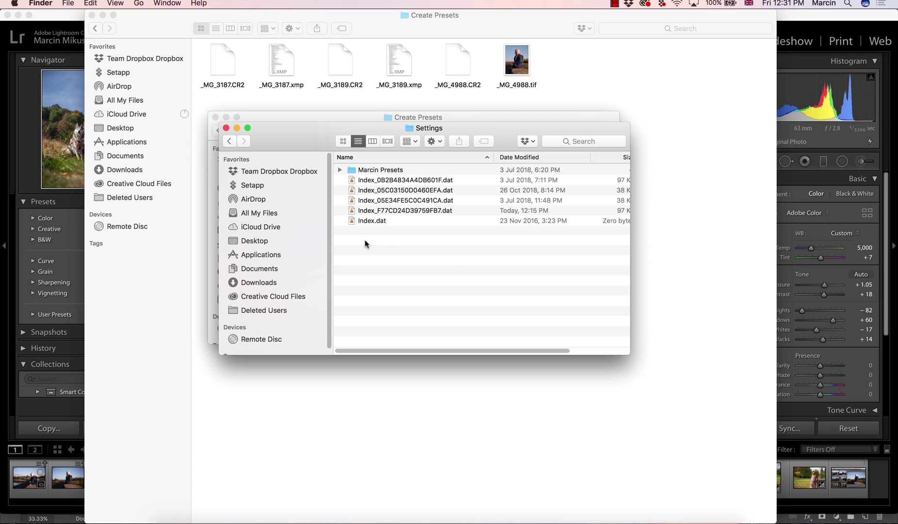
right_click(364, 239)
left_click(386, 276)
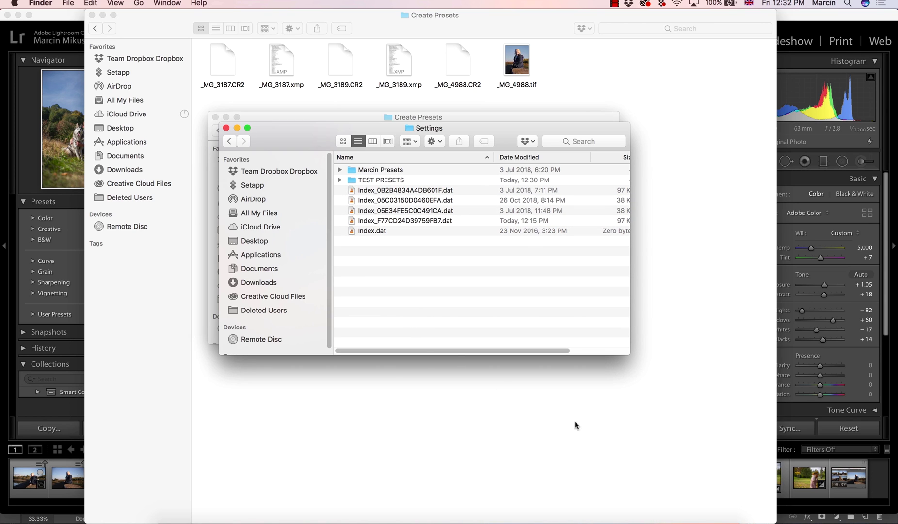
Step: Return to Lightroom Classic and close the Preferences dialog
left_click(880, 484)
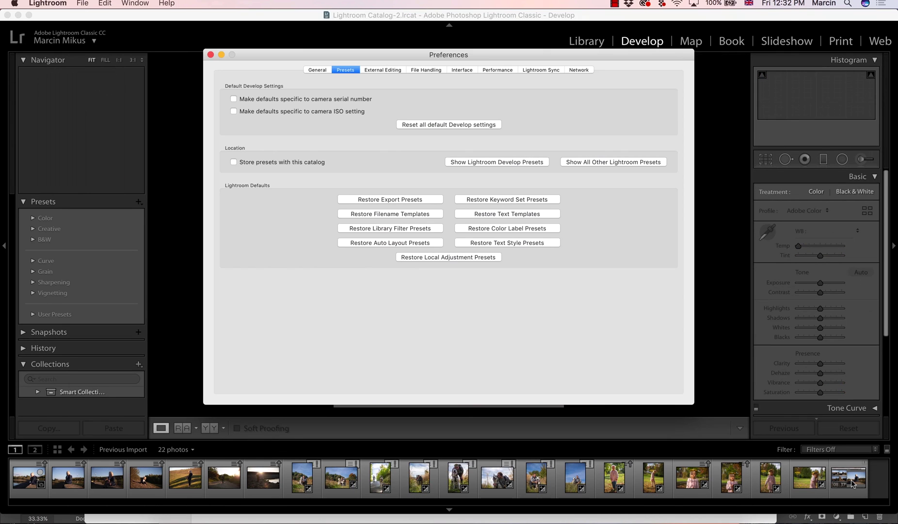
left_click(210, 54)
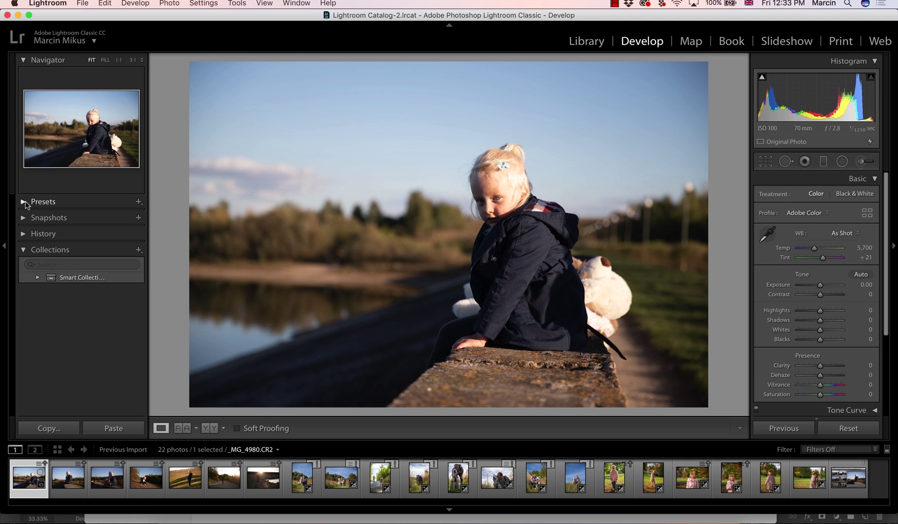
Step: Expand Presets > User Presets and apply preset 2 to _MG_4980.CR2
left_click(24, 202)
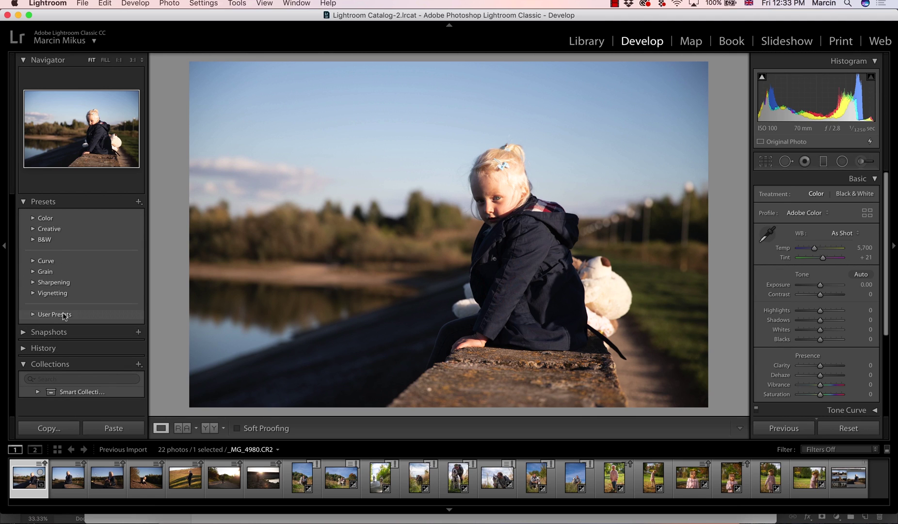
left_click(33, 314)
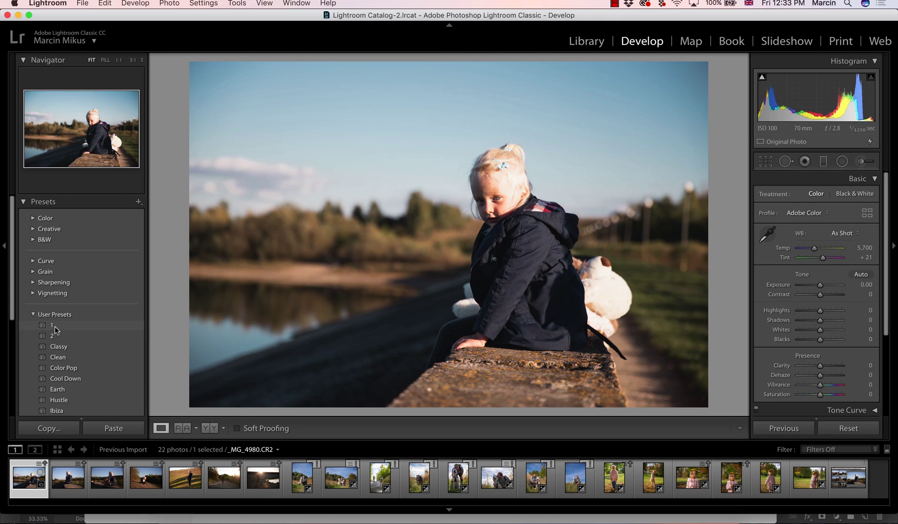
left_click(61, 336)
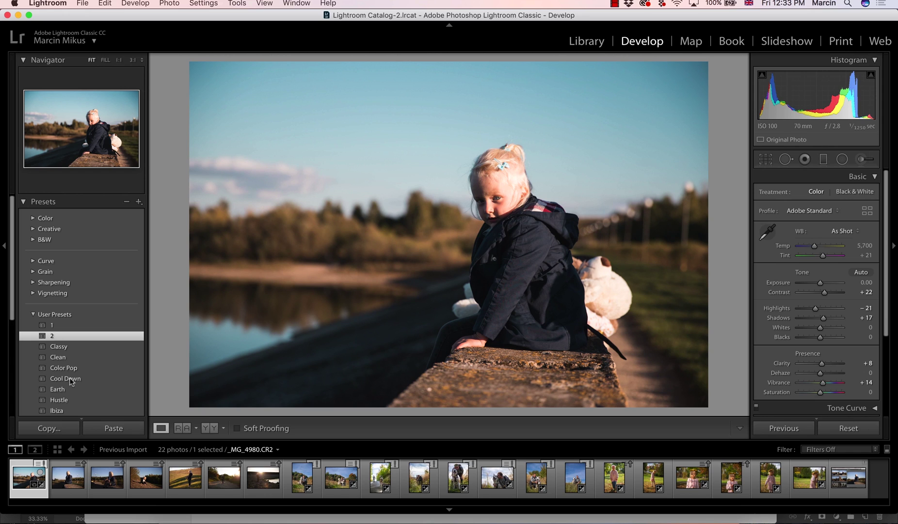
Step: Apply user preset 2 to the next photo and the man-with-husky photo, comparing against preset 1
key("Right")
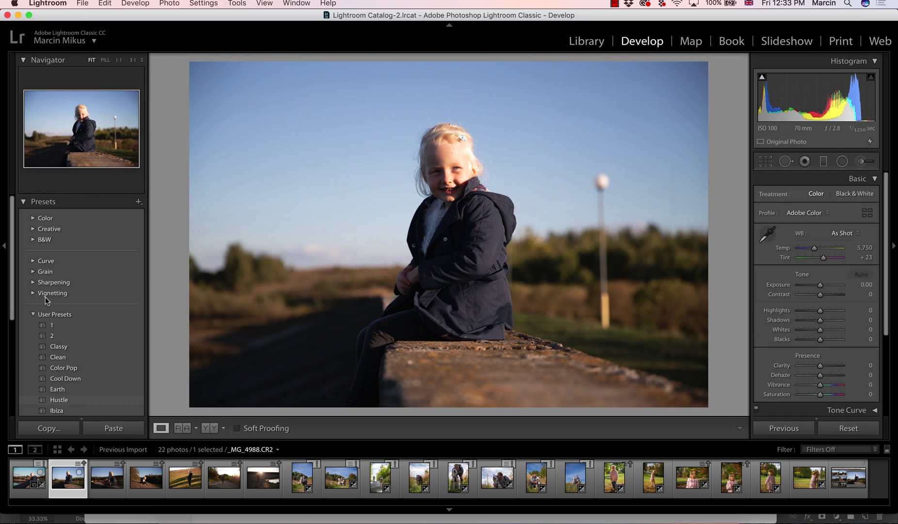
left_click(58, 336)
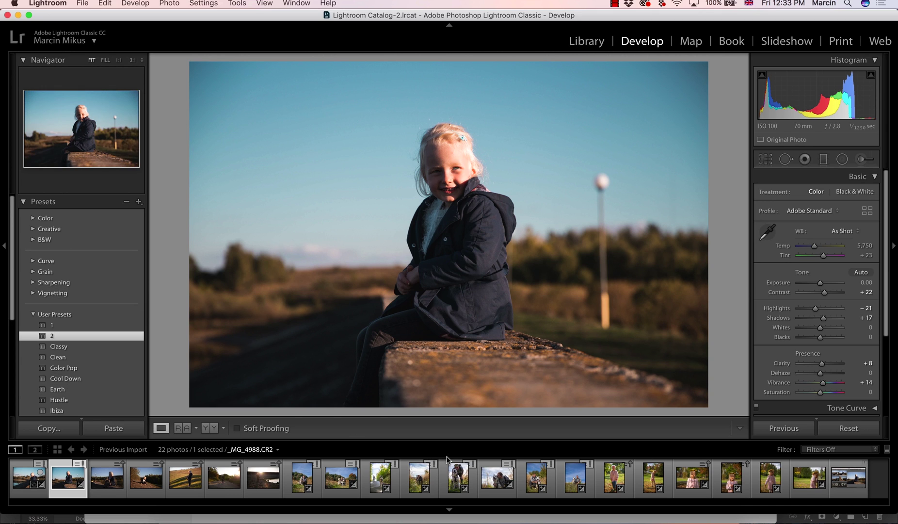
left_click(573, 481)
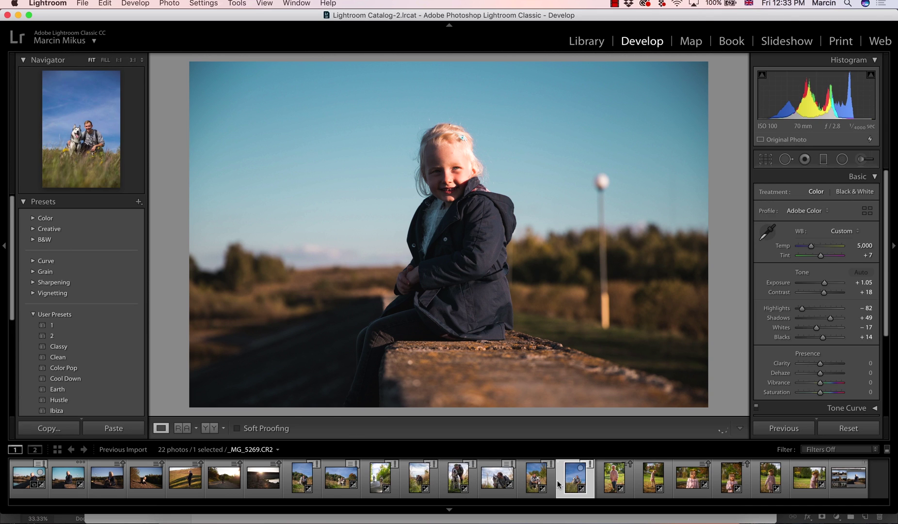
left_click(77, 336)
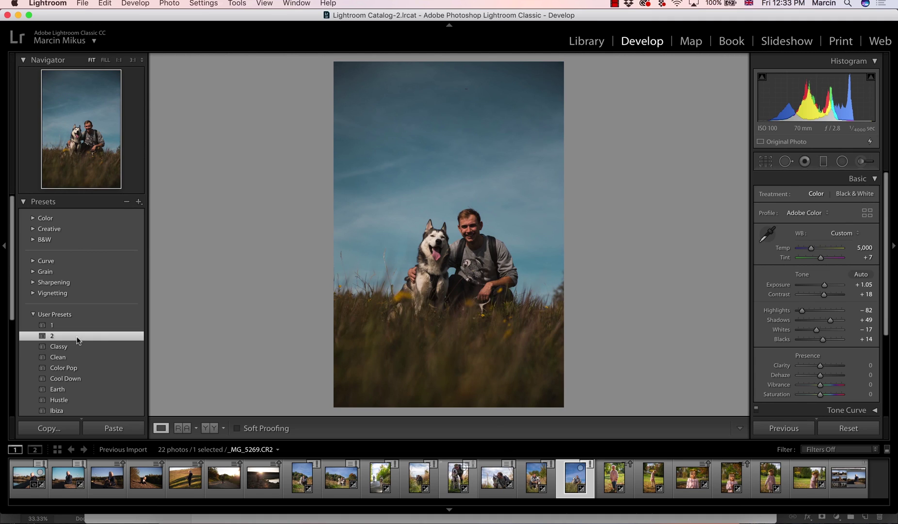
left_click(72, 325)
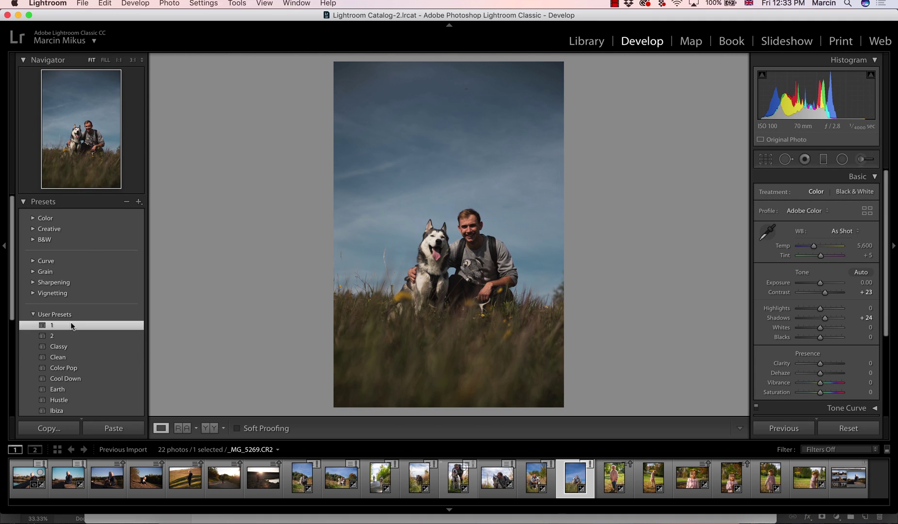
left_click(72, 336)
Step: Apply user preset 2 to the next two filmstrip photos, ending on _MG_5387.CR2
key("Right")
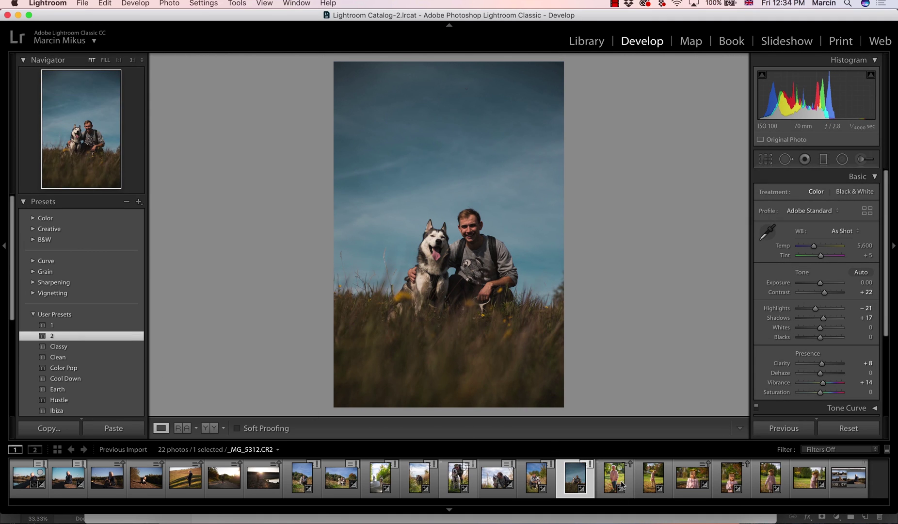
left_click(61, 336)
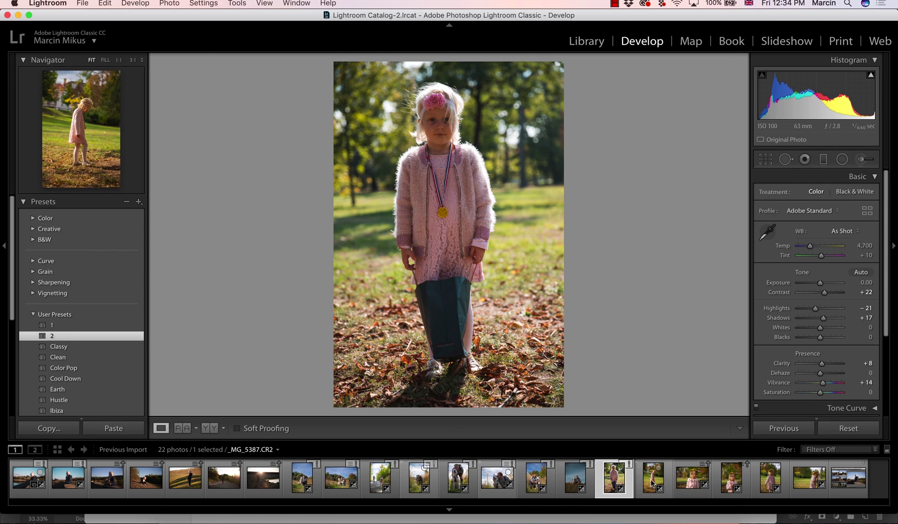
left_click(645, 486)
left_click(58, 335)
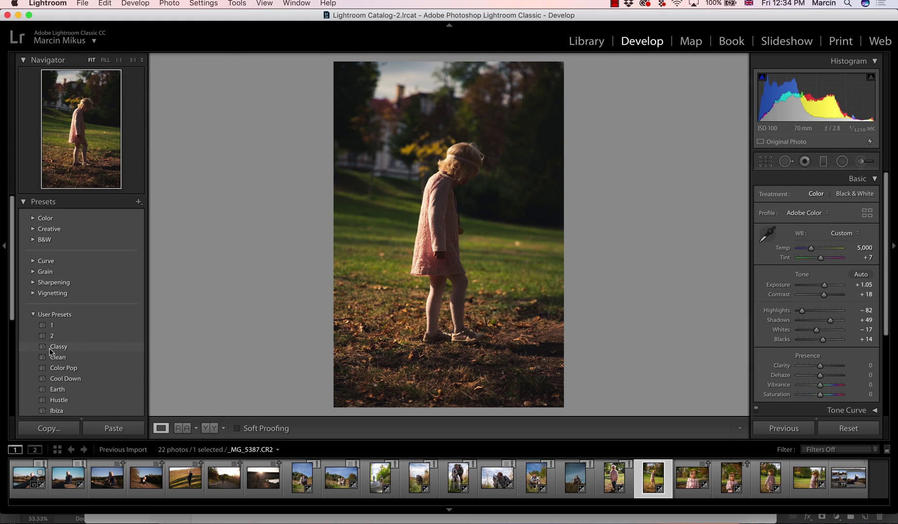
Step: Open the teddy-bear photo _MG_4999.CR2 and apply user preset 2
left_click(106, 476)
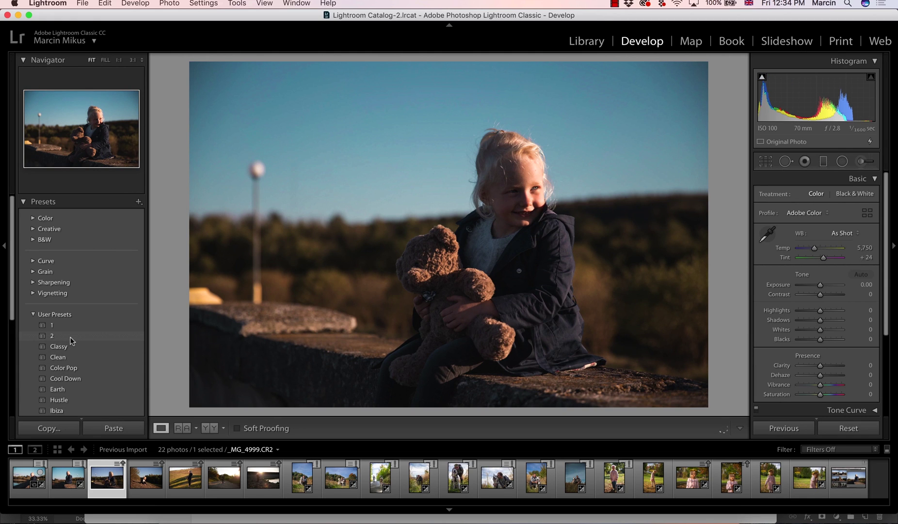
left_click(70, 338)
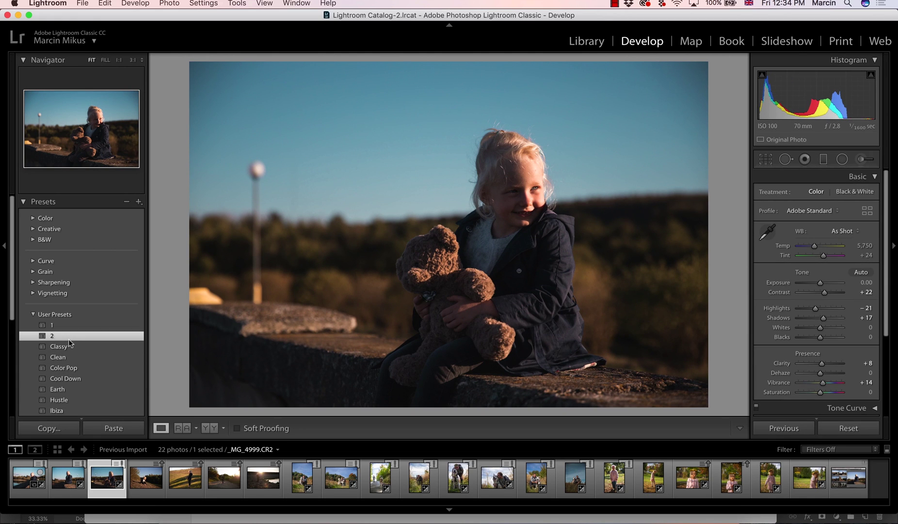